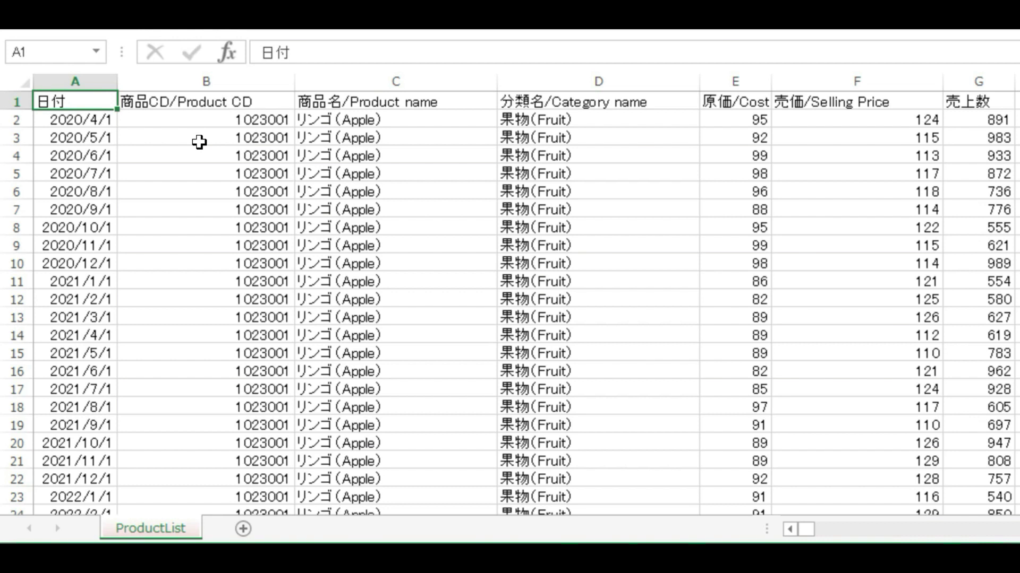
Examine the ProductList sheet's column headings, the date range for Apple, and the product rows below it.
key("ctrl+Right")
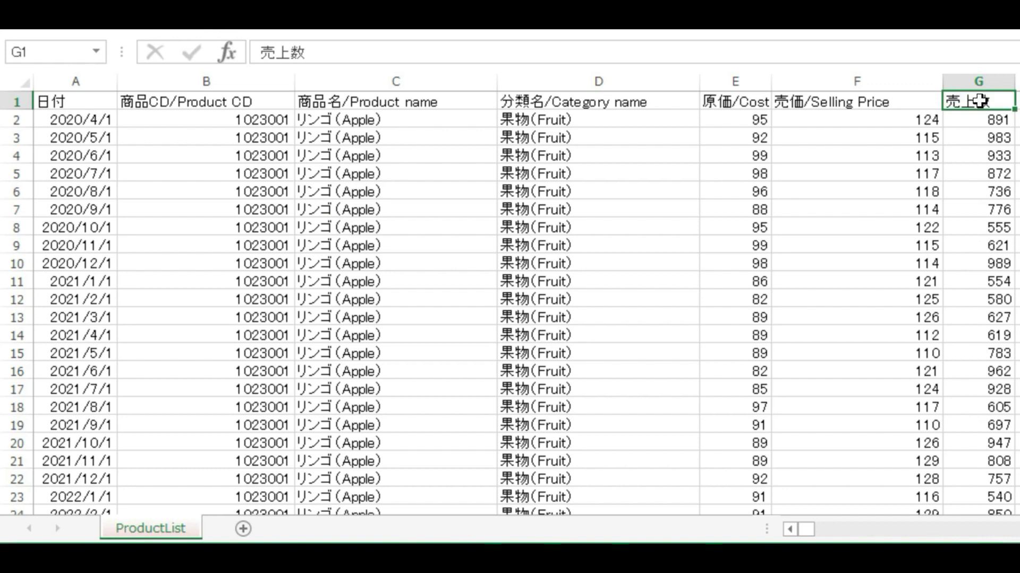
left_click(99, 115)
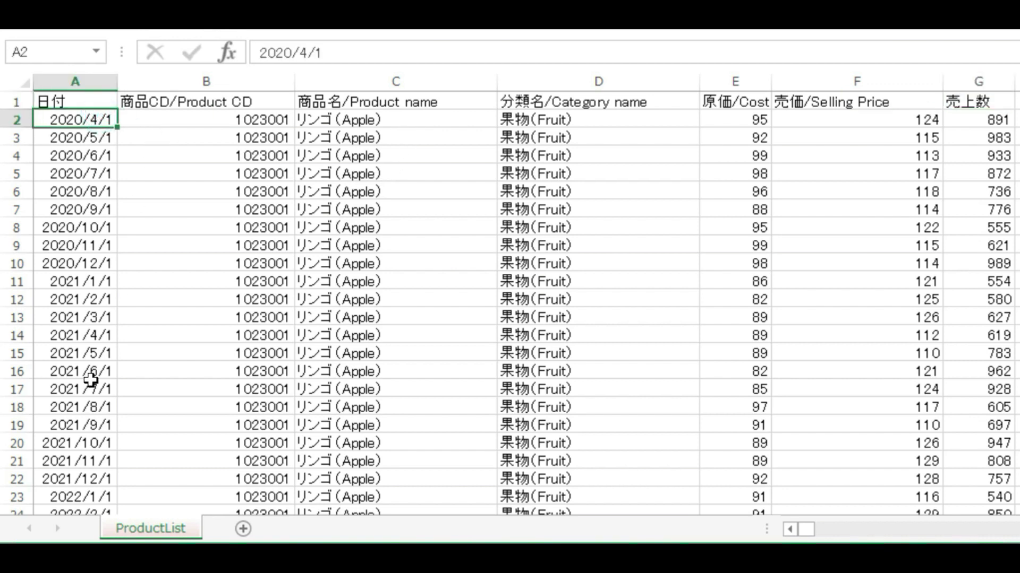
scroll(91, 382, "down", 1)
left_click(100, 480)
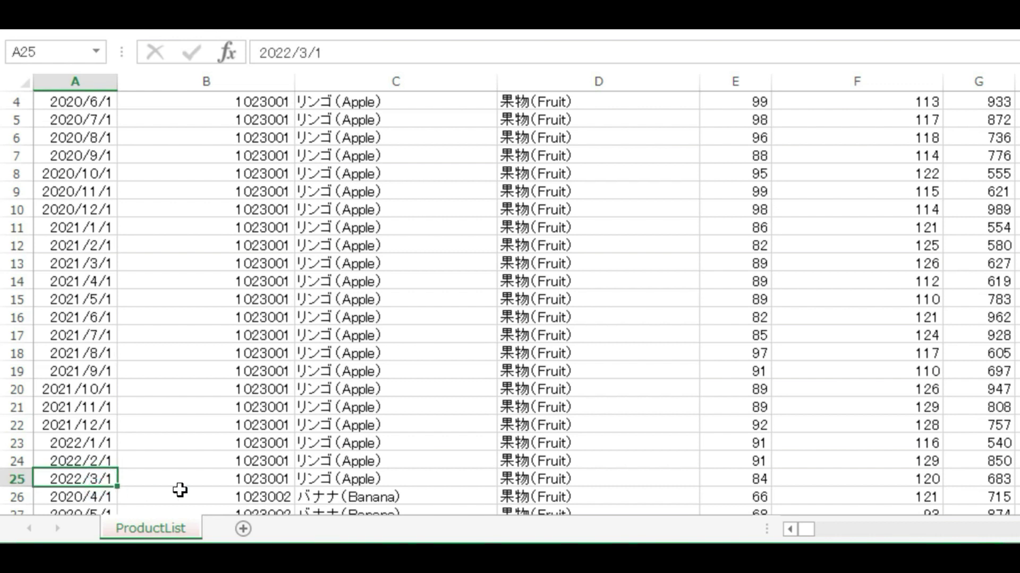
scroll(180, 490, "down", 15)
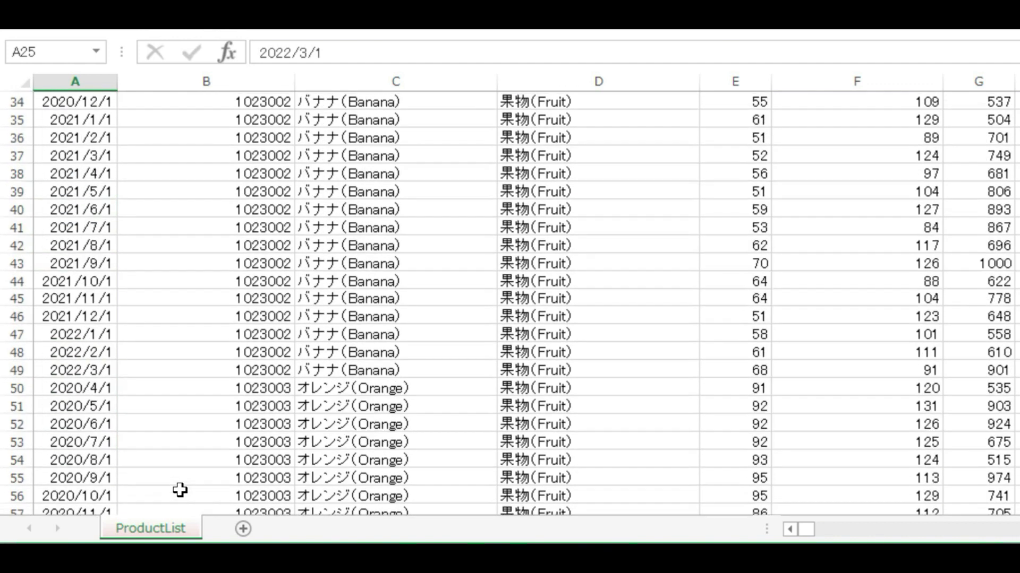
scroll(180, 490, "down", 3)
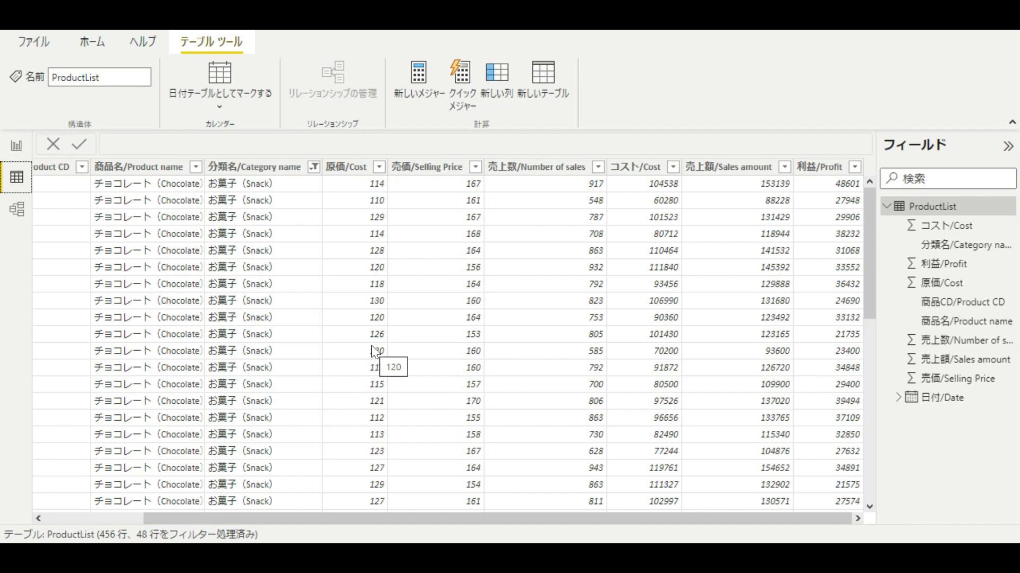
In the report view, create a division (除算) quick measure with 利益/Profit as numerator and 売上額/Sales amount as denominator.
left_click(22, 145)
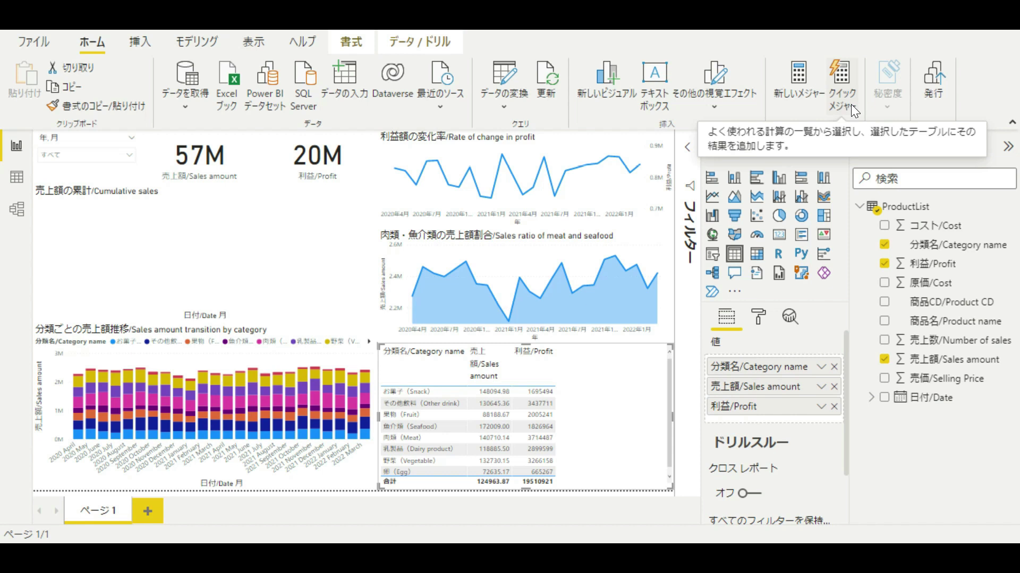
right_click(922, 271)
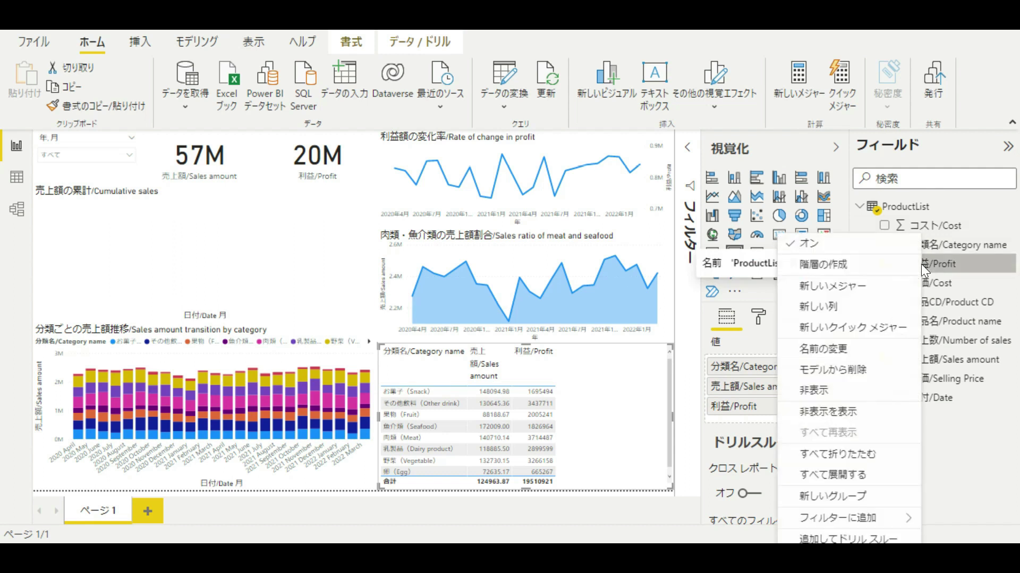
left_click(892, 338)
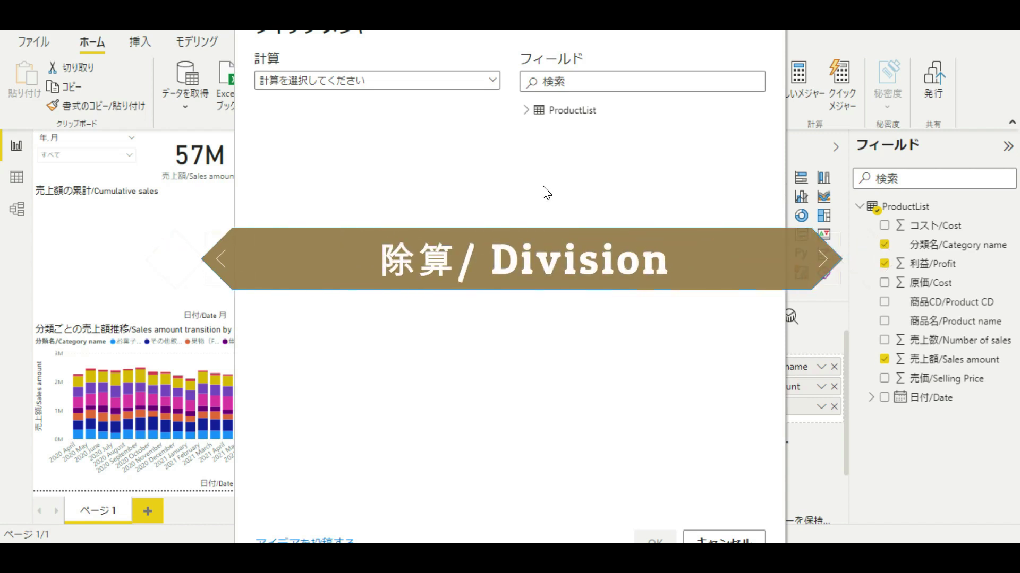
left_click(458, 80)
scroll(314, 236, "down", 10)
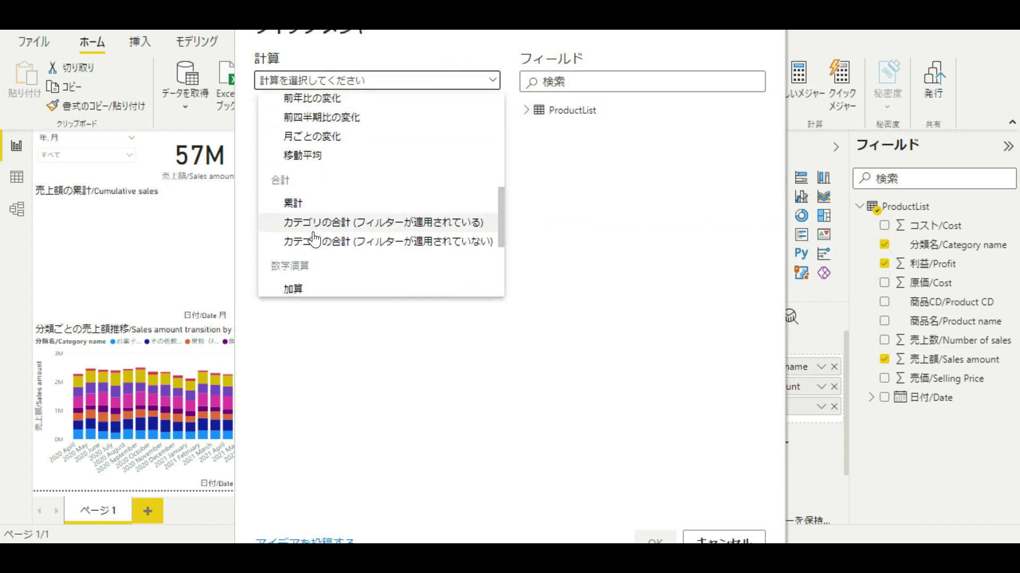
left_click(294, 188)
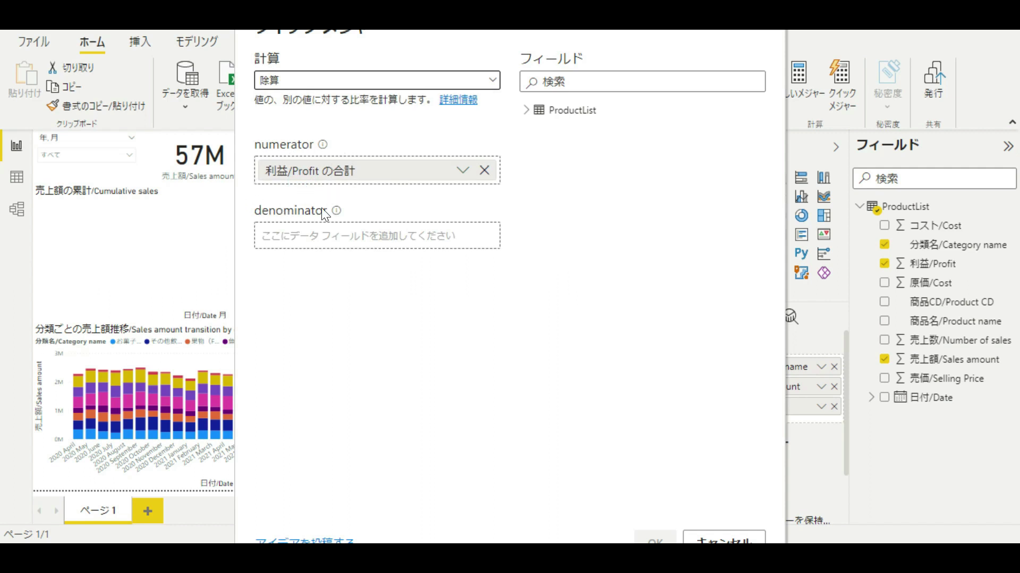
left_click(526, 110)
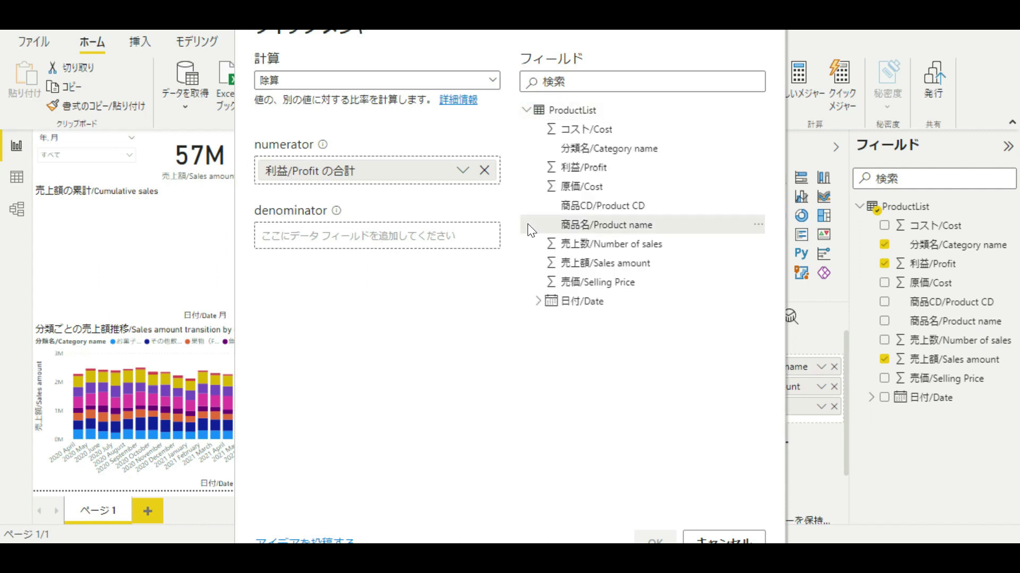
left_click_drag(589, 264, 346, 237)
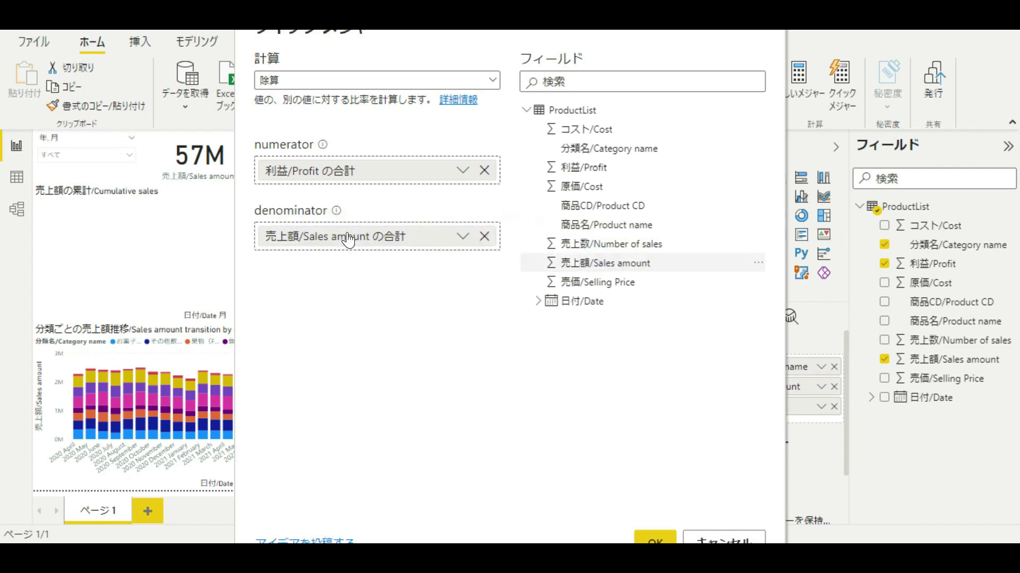
left_click(651, 541)
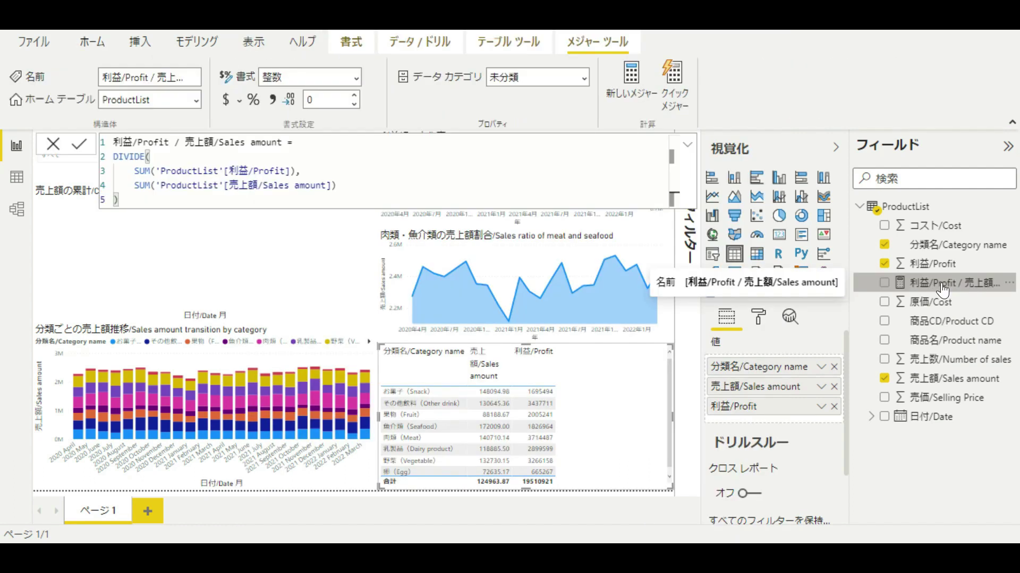
Rename the new division measure as "Operating profit margin".
double_click(952, 292)
type("Operating profit margin")
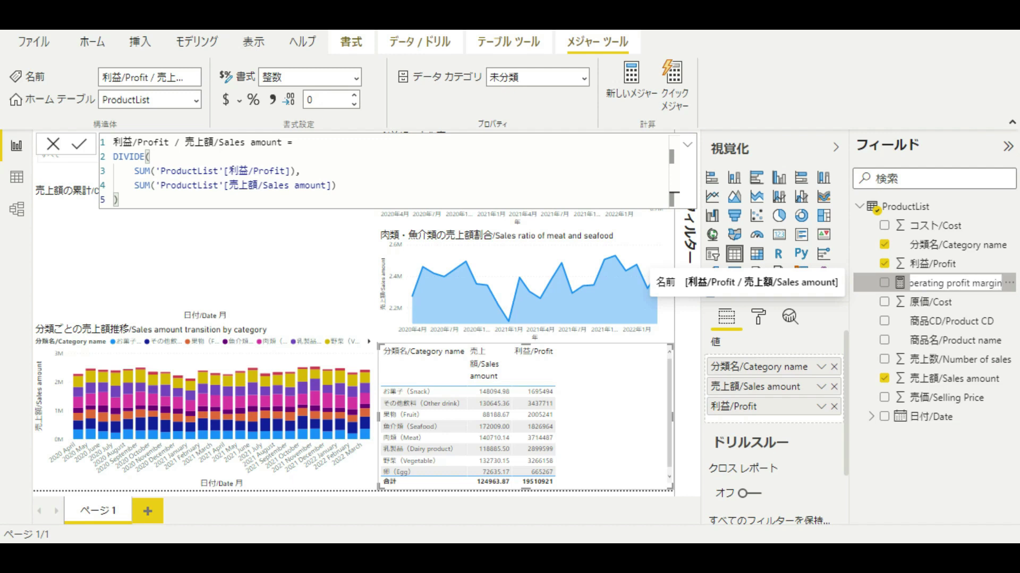
key("Return")
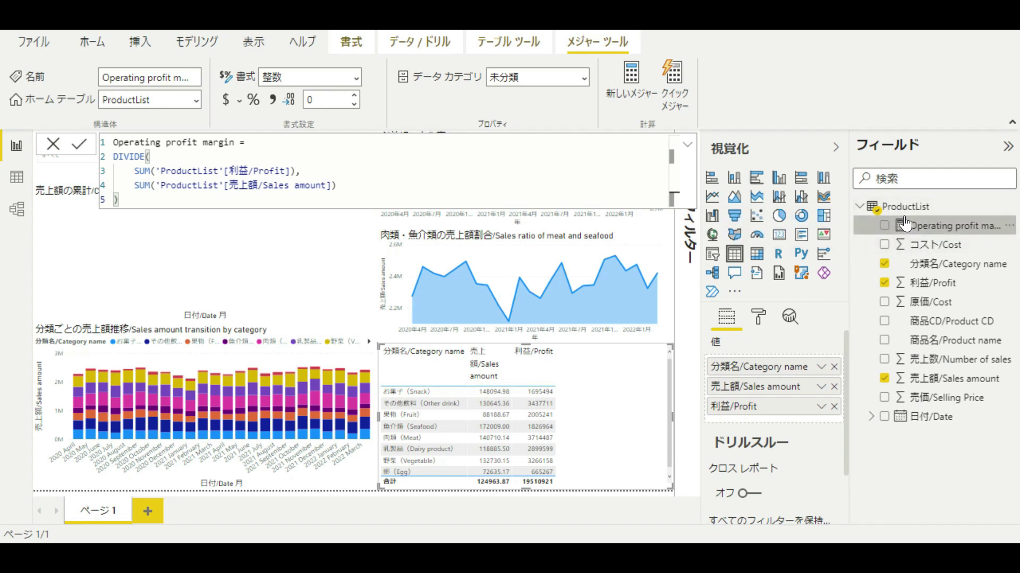
Add Operating profit margin to the category table's values and format the measure as a percentage.
left_click(927, 234)
left_click_drag(938, 225, 776, 407)
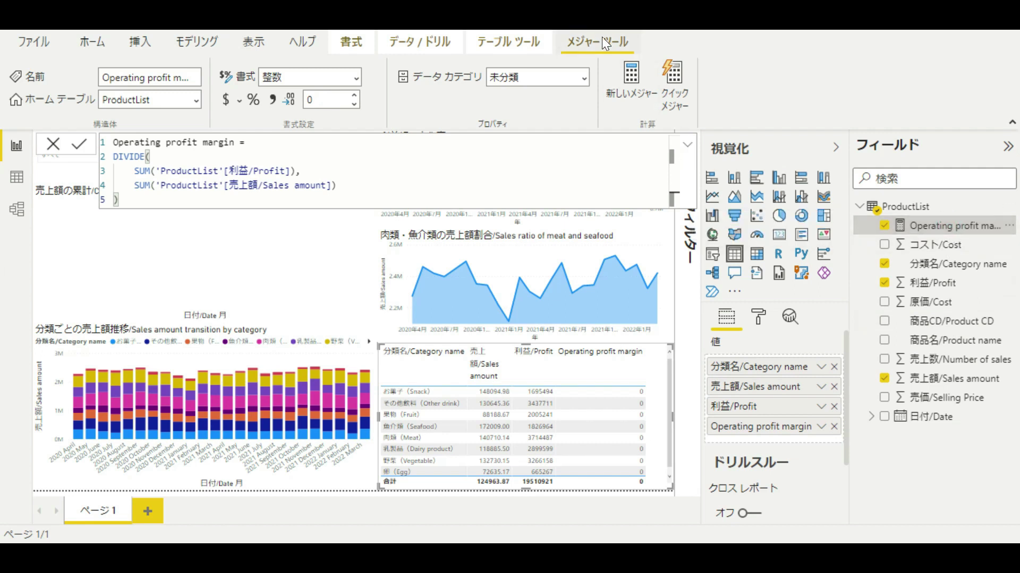
left_click(252, 100)
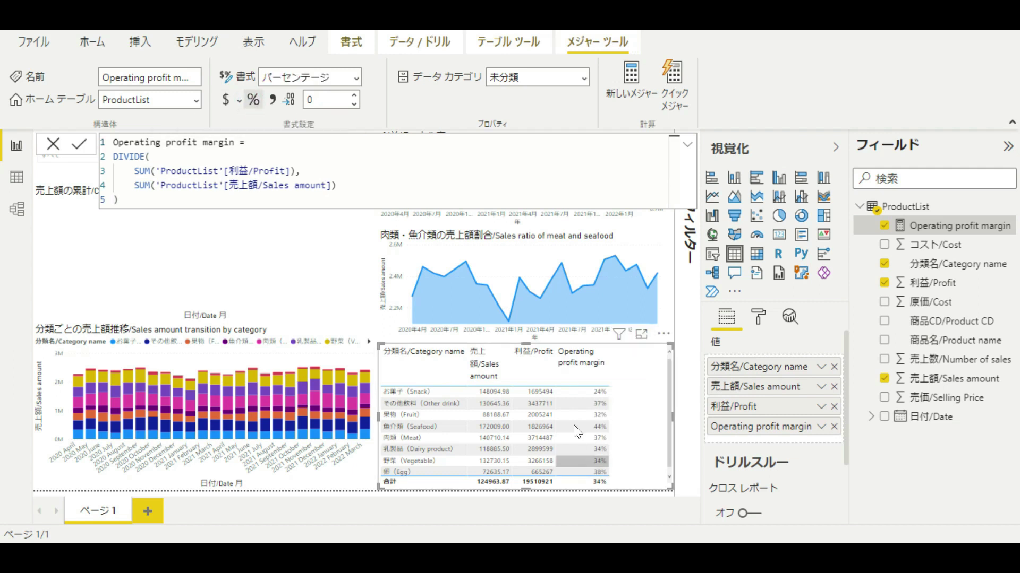
Add Operating profit margin as the line value of the sales amount transition by category chart.
left_click(281, 360)
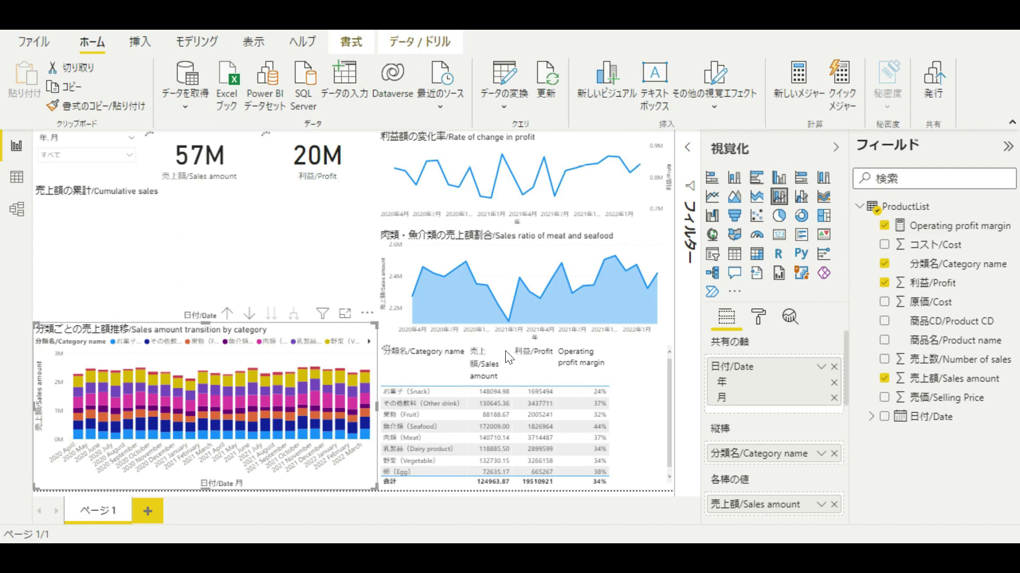
left_click_drag(940, 226, 793, 486)
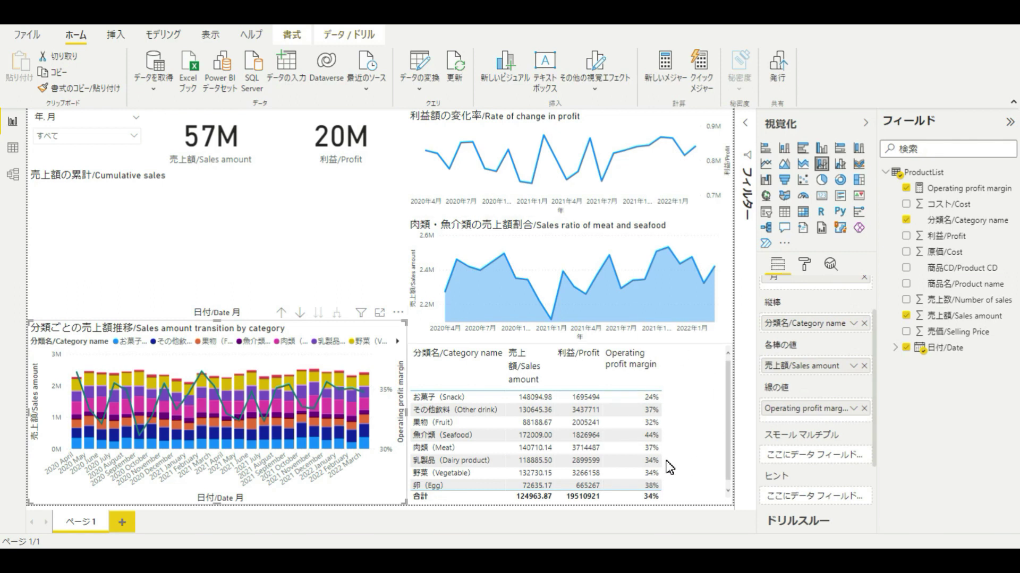
Create an average per category (カテゴリごとの平均) quick measure with 売上額/Sales amount as base value and 日付/Date as category.
right_click(950, 322)
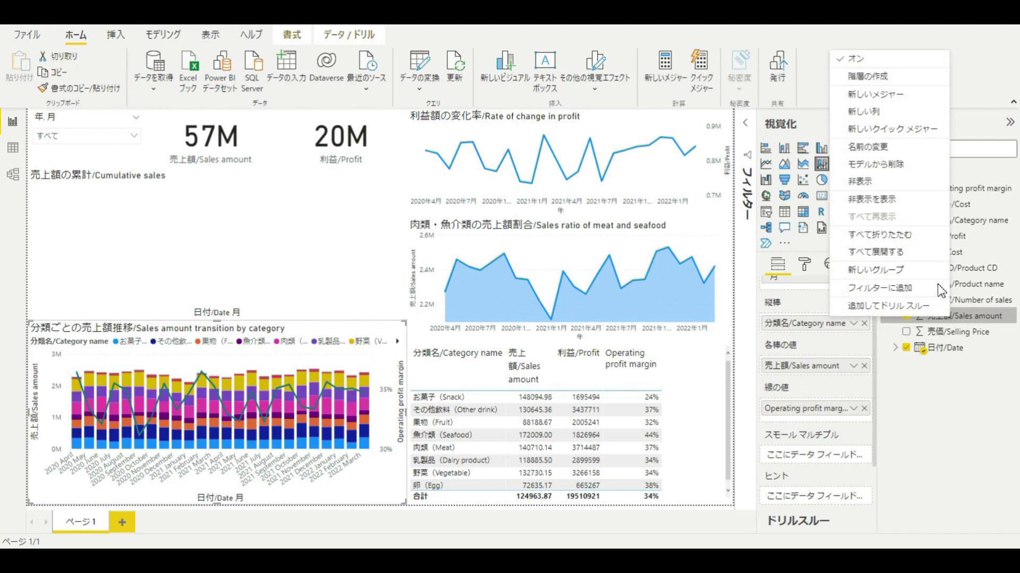
left_click(925, 129)
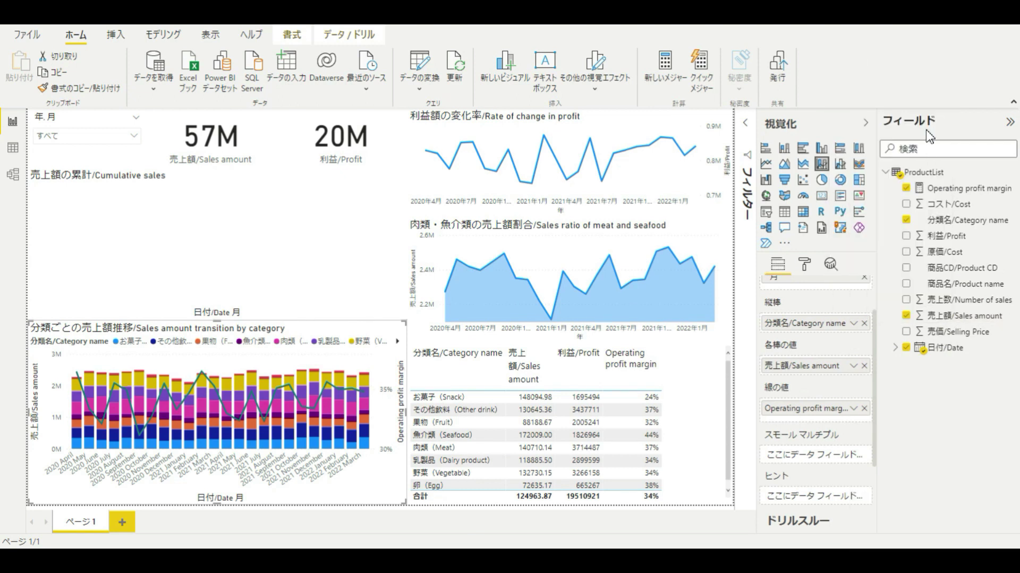
left_click(469, 101)
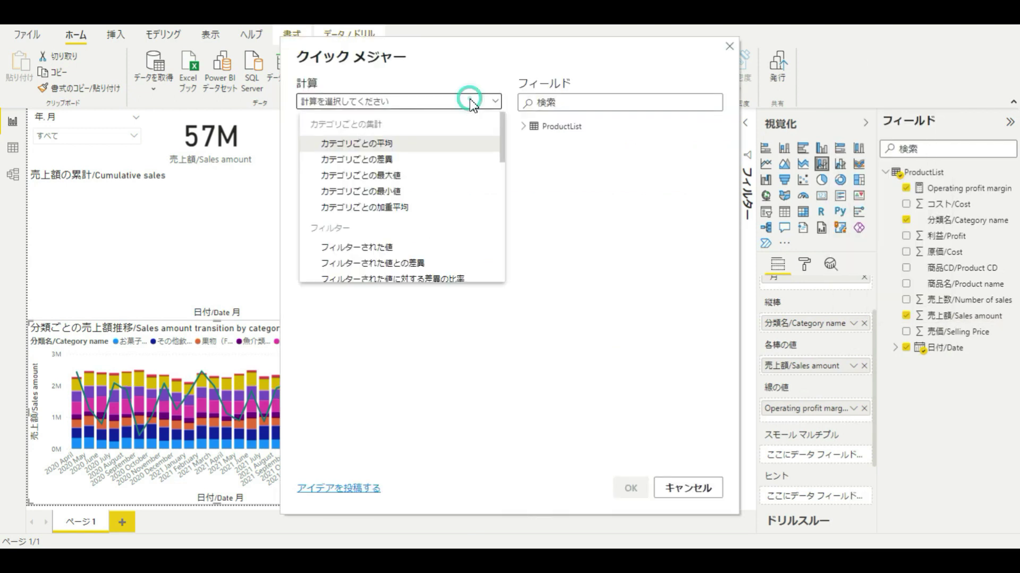
left_click(408, 146)
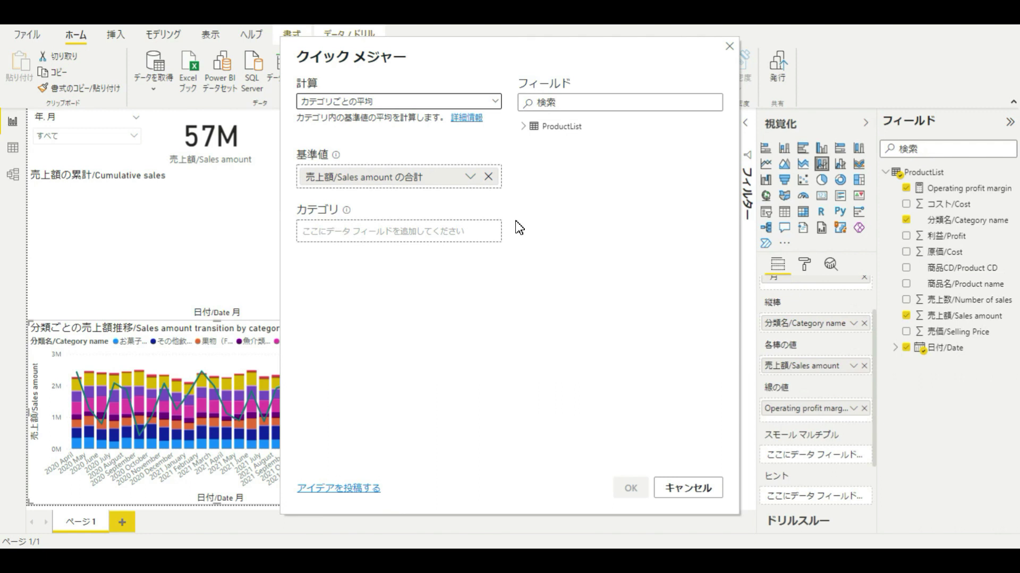
left_click(523, 126)
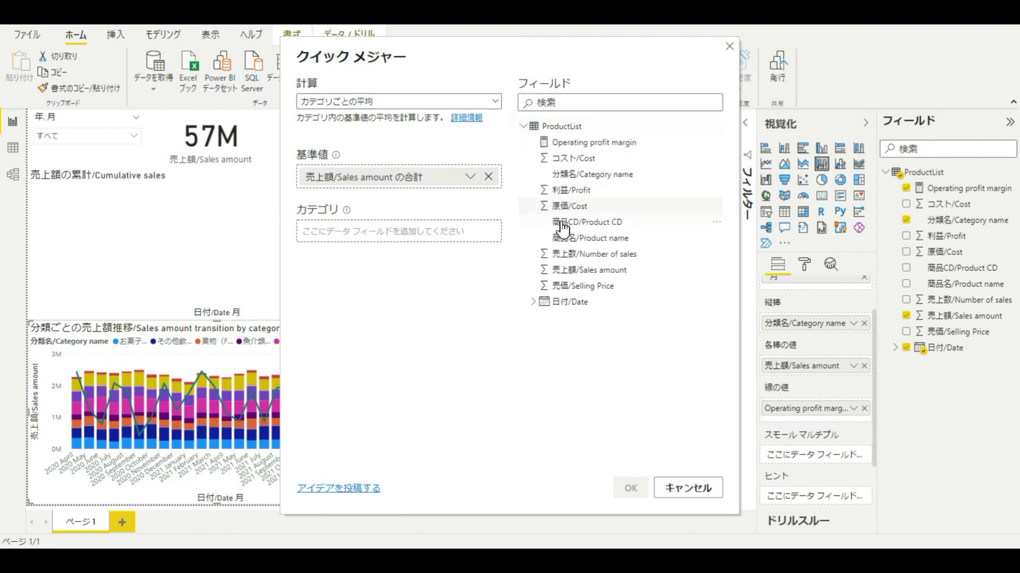
left_click_drag(563, 307, 424, 234)
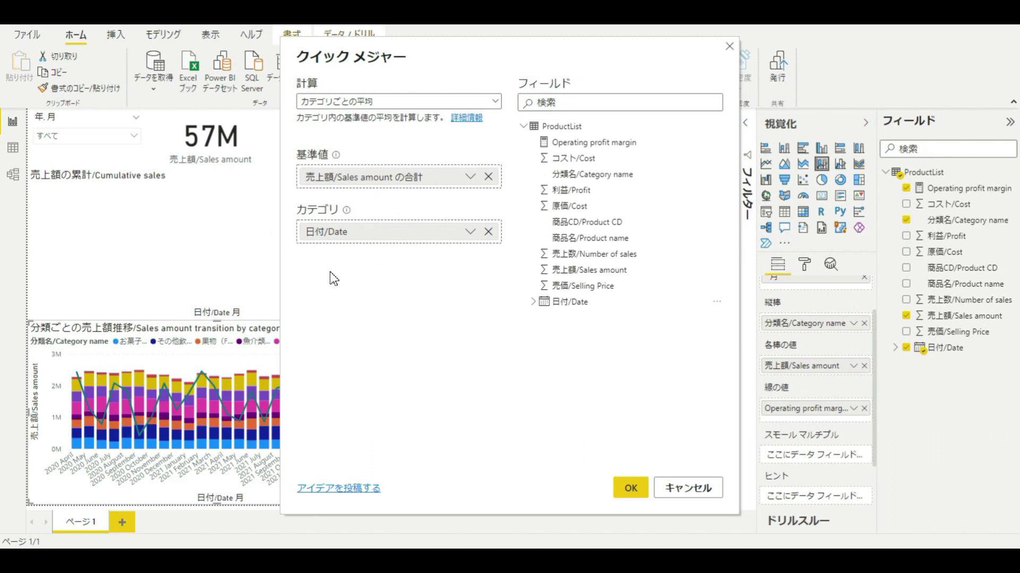
left_click(639, 493)
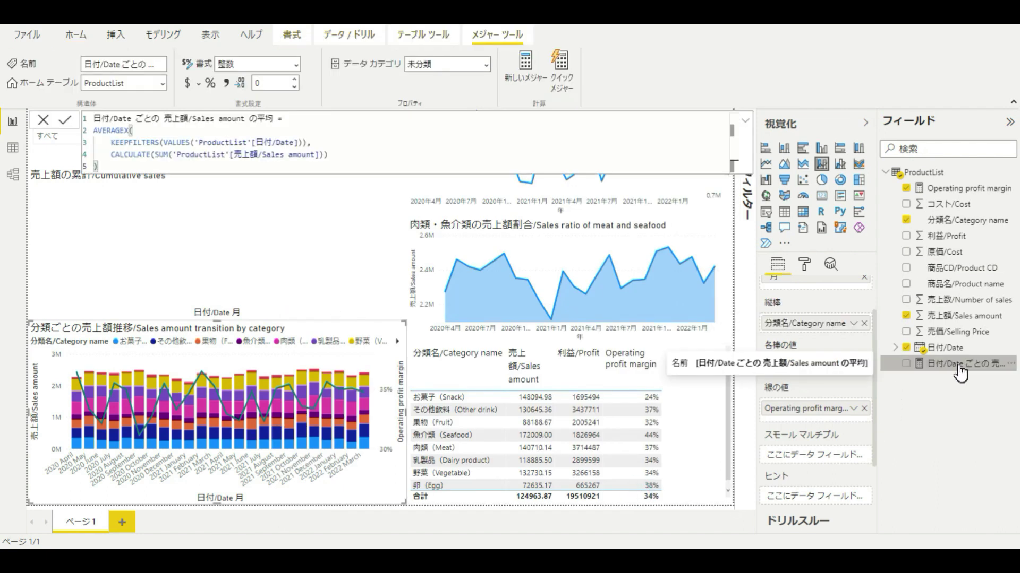
Rename the new average measure as "Sales average".
left_click(961, 367)
type("S")
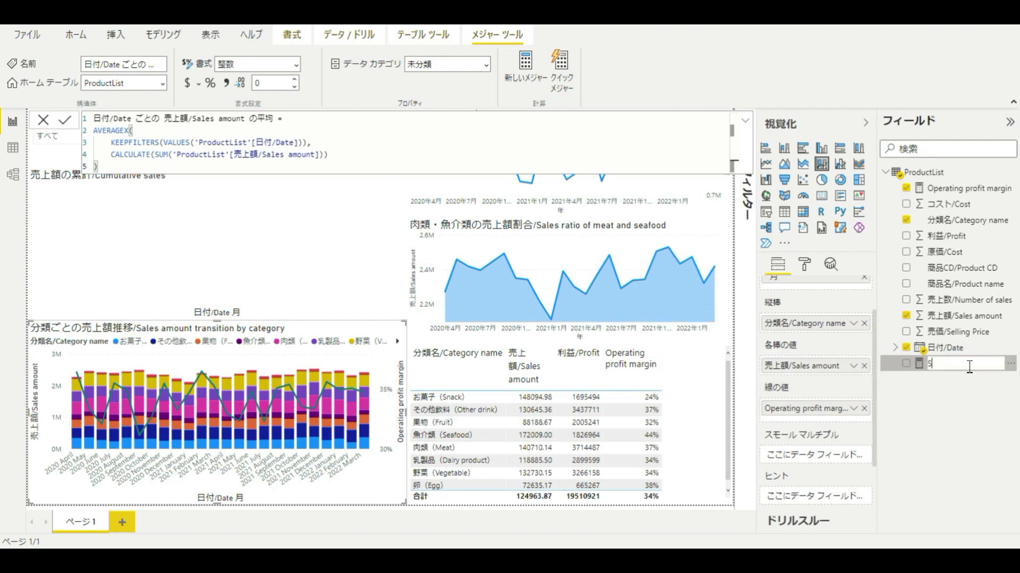
type("ales average")
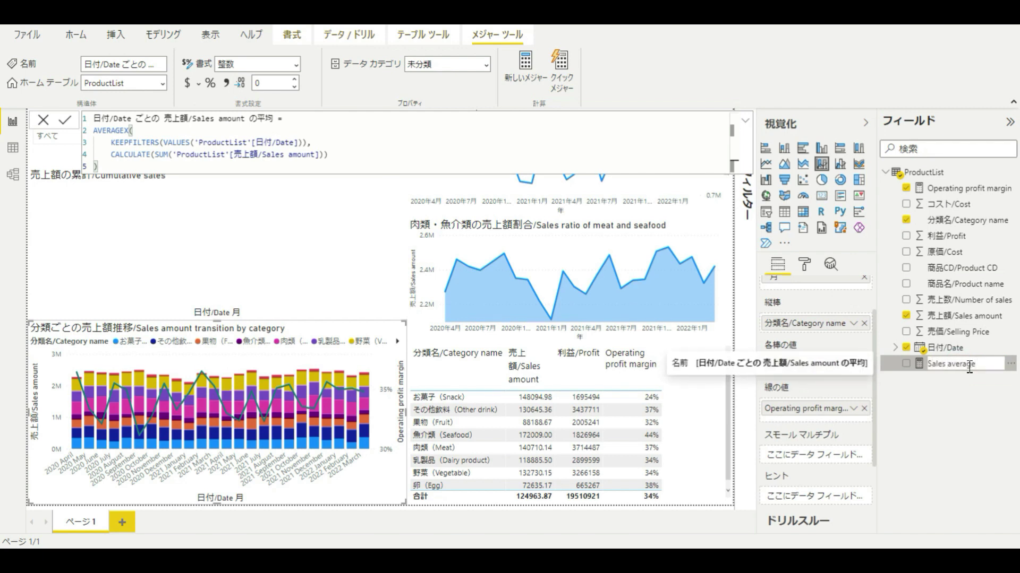
key("Return")
Add Sales average to the category table and set the aggregation of its 売上額/Sales amount column to average (平均).
left_click_drag(876, 290, 810, 366)
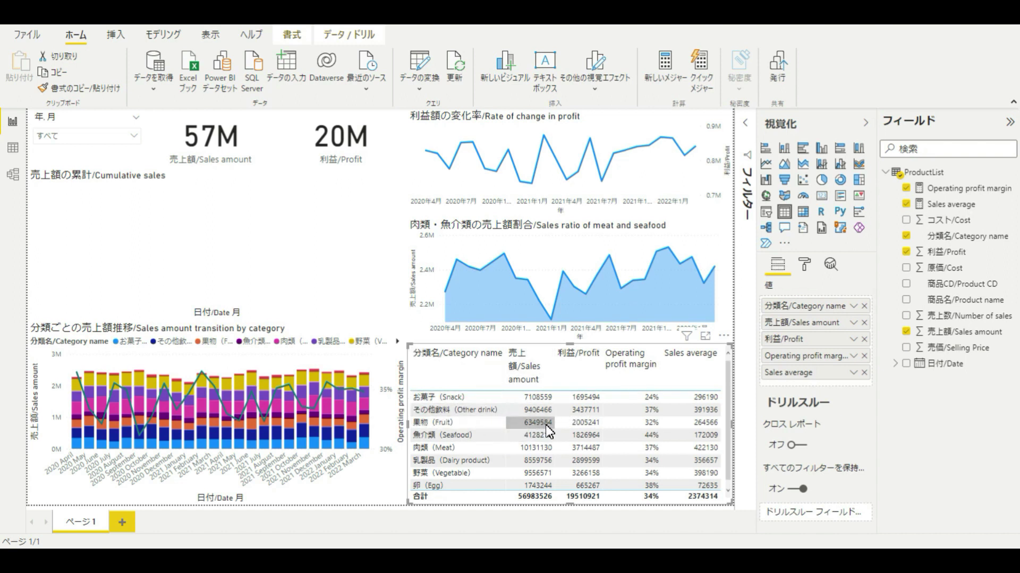
left_click(853, 324)
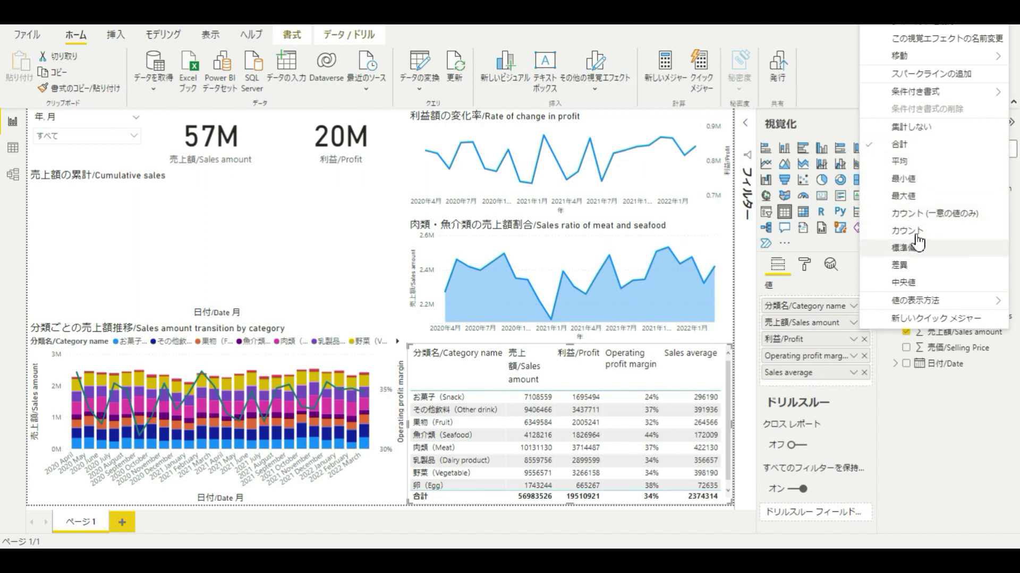
left_click(922, 162)
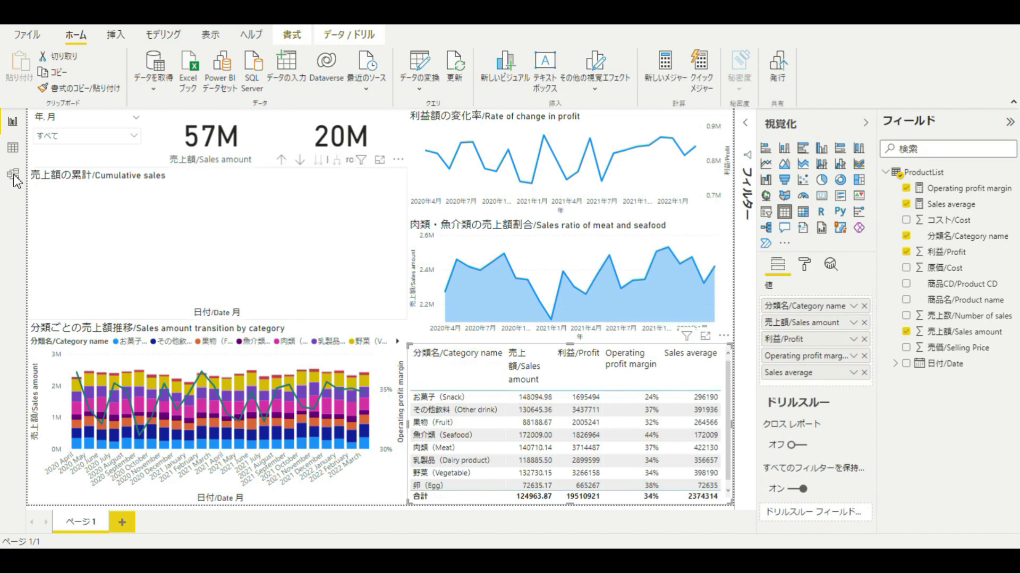
Examine the ProductList records in the data view with the category filter set to お菓子 (Snack), including the Sales amount column.
left_click(11, 153)
left_click(358, 139)
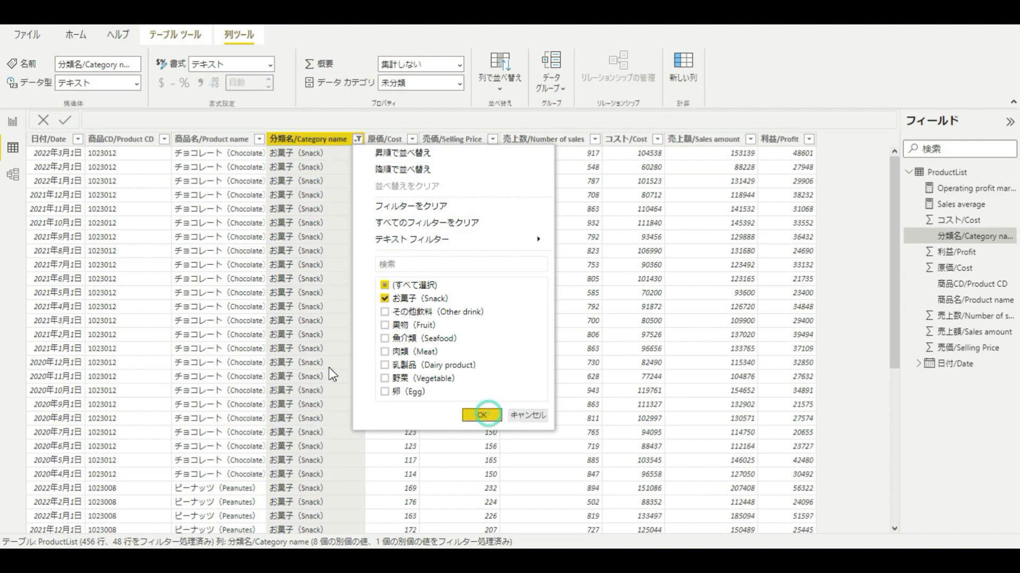
left_click(483, 415)
scroll(311, 365, "down", 2)
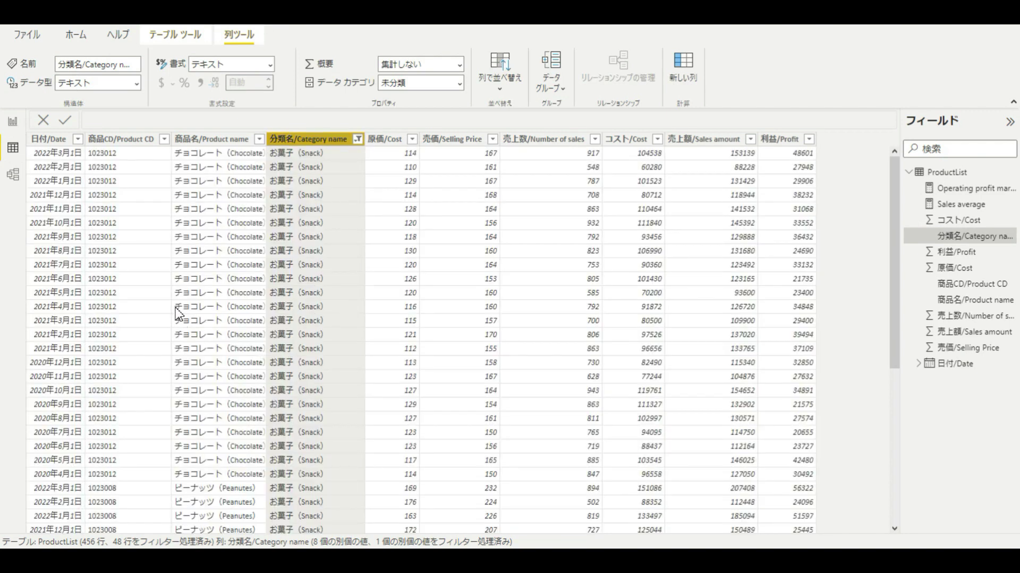
scroll(216, 335, "down", 5)
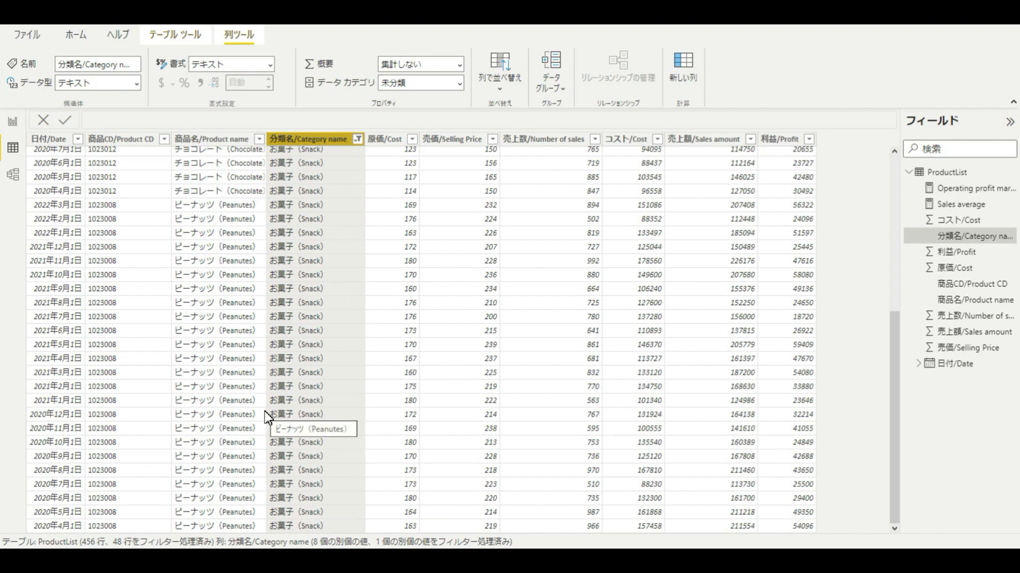
left_click(716, 144)
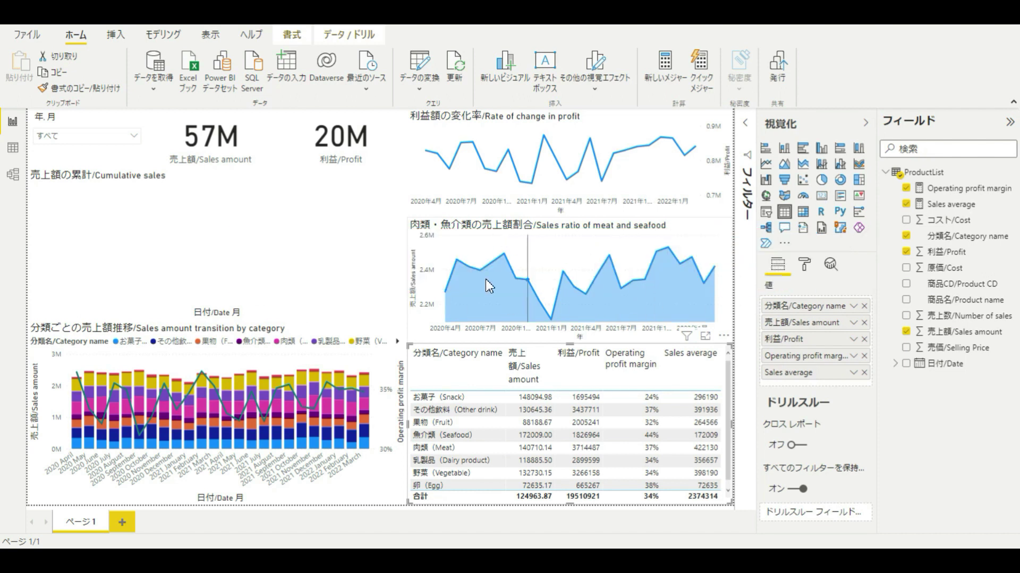
Set up a filtered value (フィルターされた値) quick measure with the sum of 売上額/Sales amount as base value, starting from the meat and seafood area chart.
left_click(587, 288)
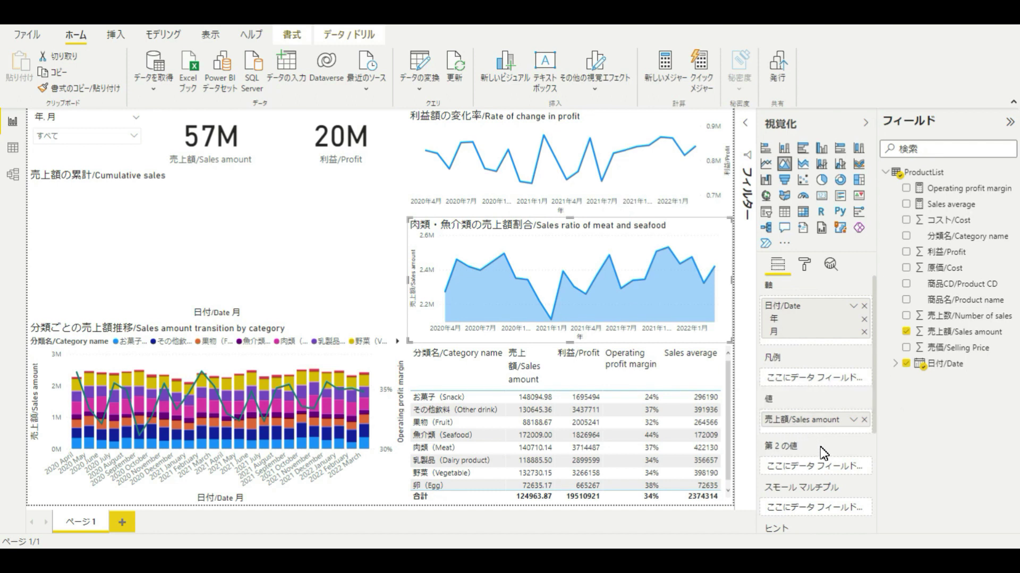
right_click(960, 331)
left_click(960, 332)
right_click(952, 336)
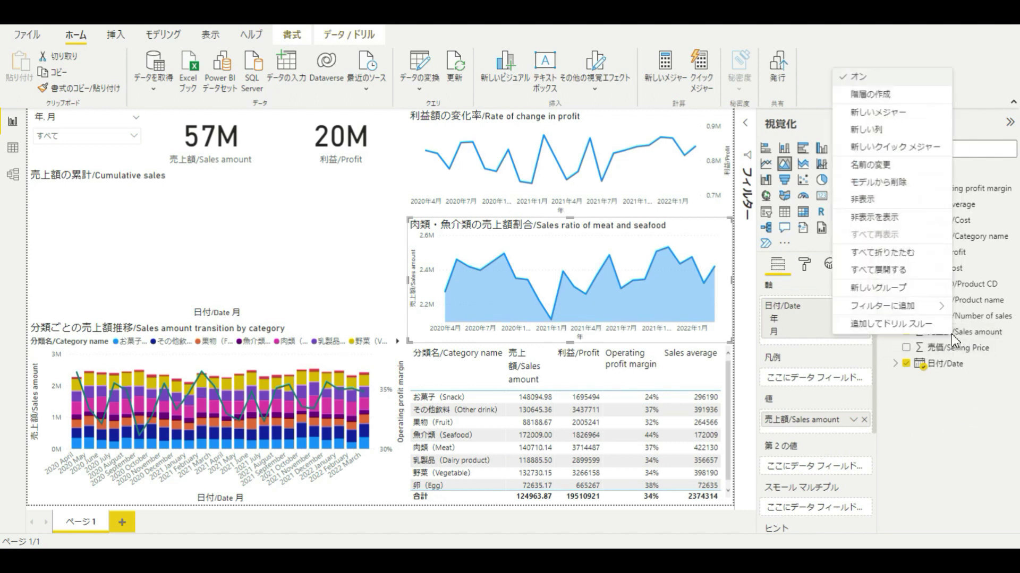
left_click(926, 155)
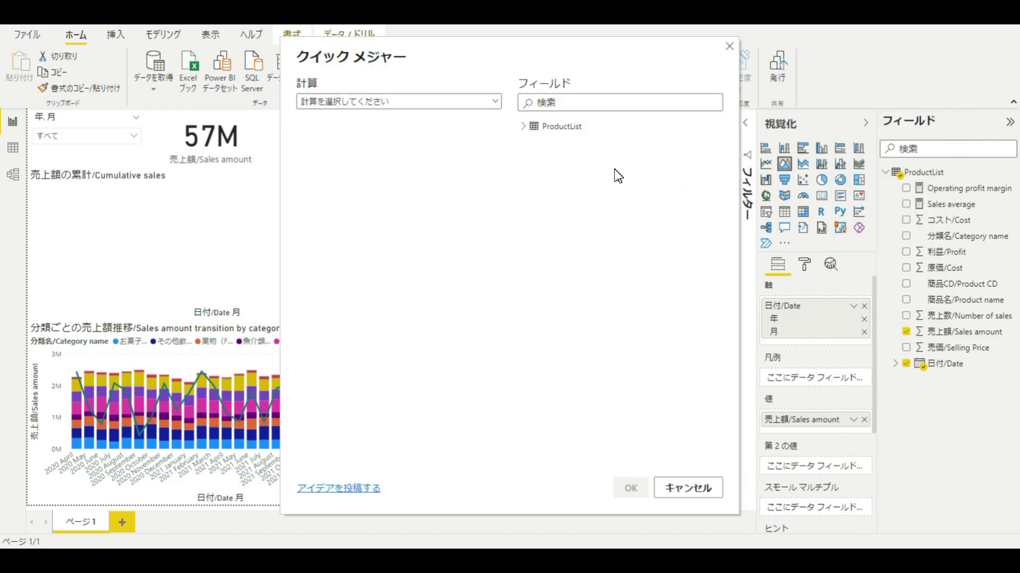
left_click(415, 104)
scroll(412, 192, "down", 2)
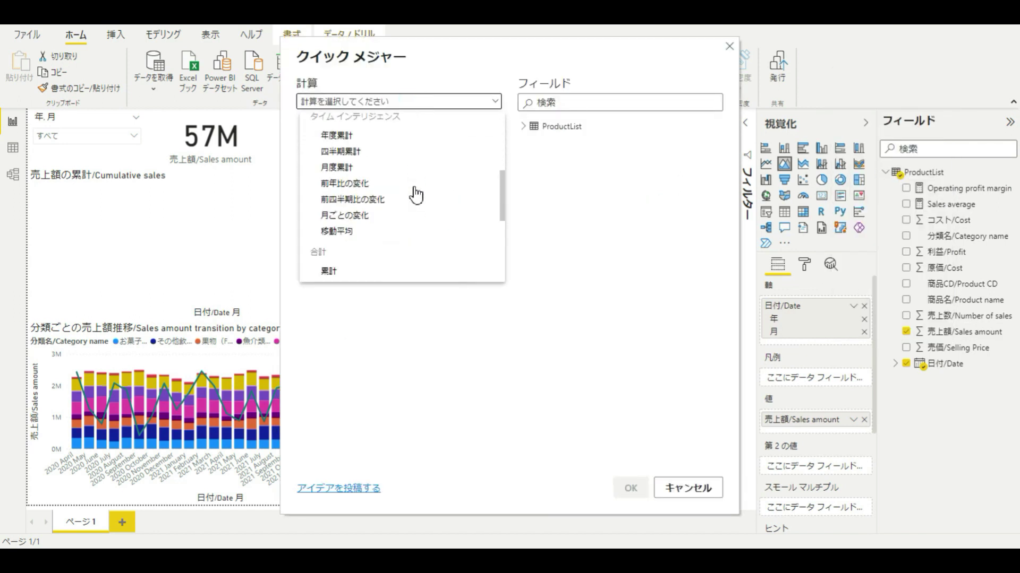
left_click(397, 183)
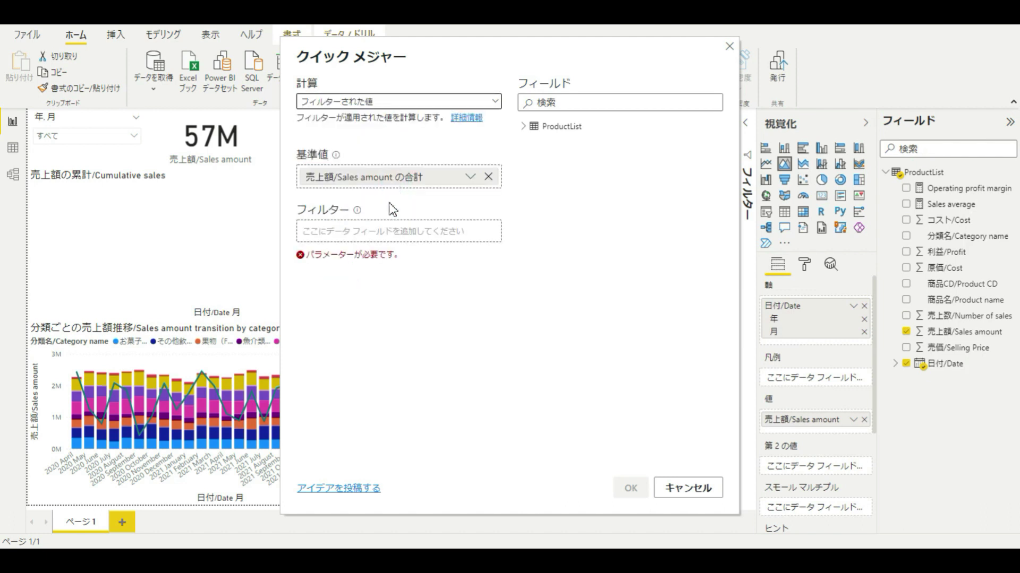
Filter the quick measure by 分類名/Category name to 魚介類 (Seafood) and 肉類 (Meat), and create it.
left_click(530, 133)
left_click_drag(578, 193, 375, 236)
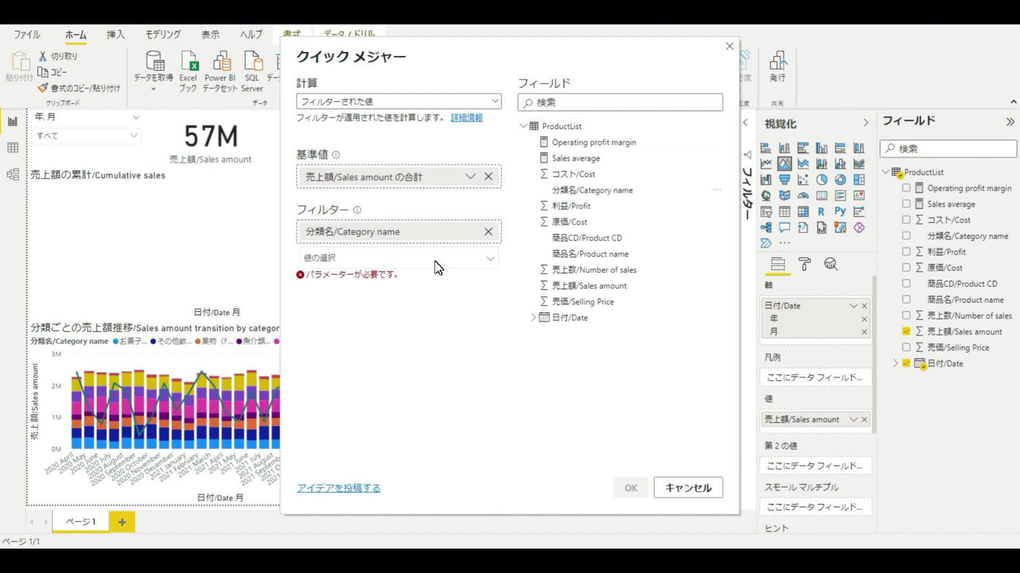
left_click(486, 260)
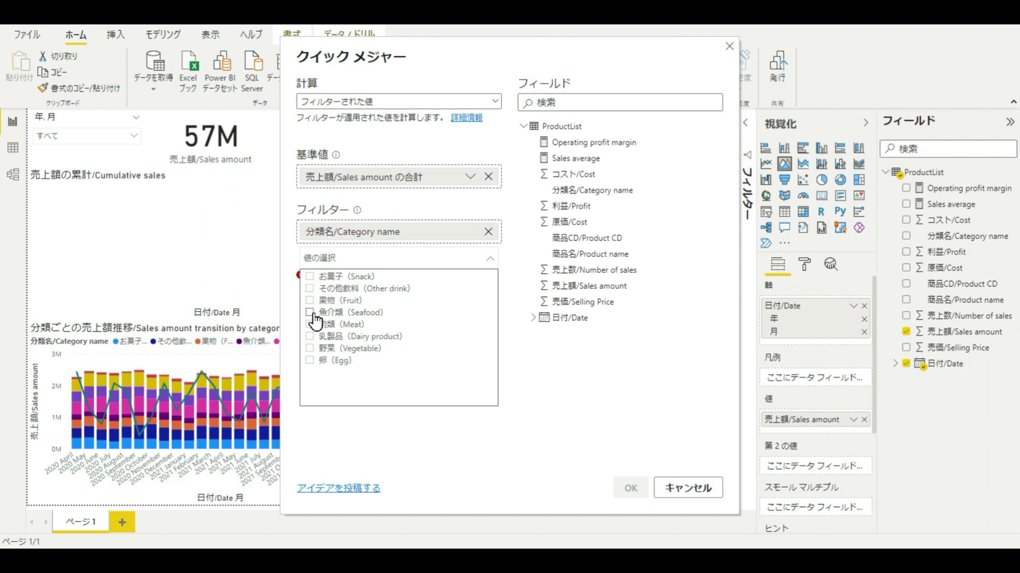
left_click(311, 314)
left_click(313, 325)
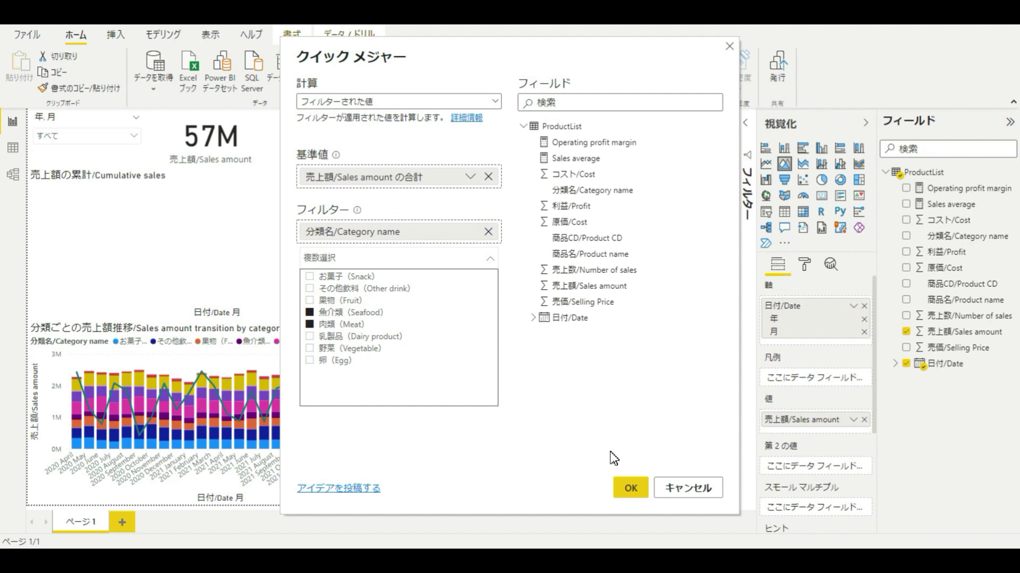
left_click(628, 490)
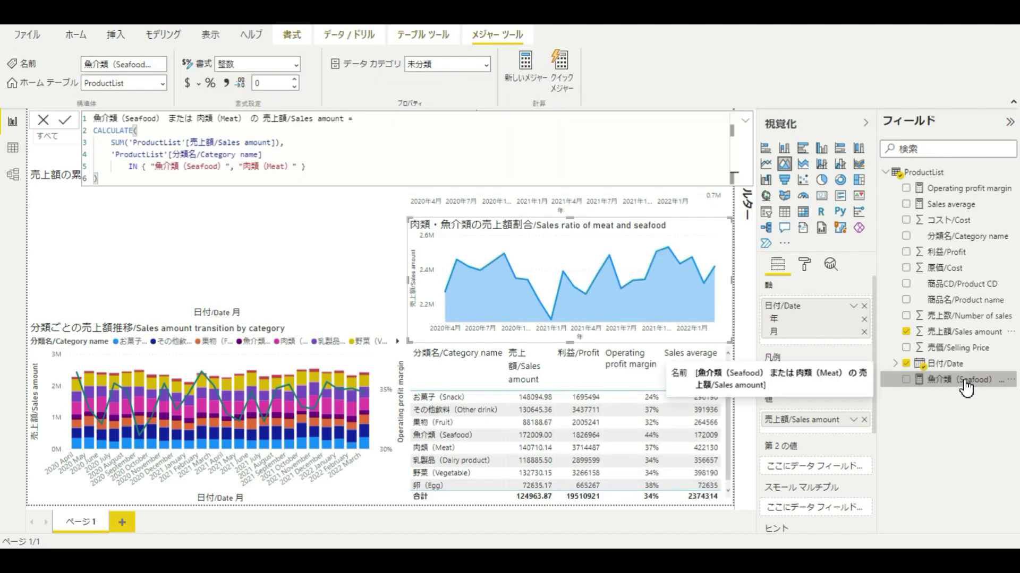
Rename the new filtered measure as "Sales of meat & seafood" and add it to the values of the meat and seafood area chart.
double_click(967, 380)
type("Sale")
type("s of meat")
type(" &")
type(" seafood")
key("Return")
left_click_drag(882, 313, 813, 426)
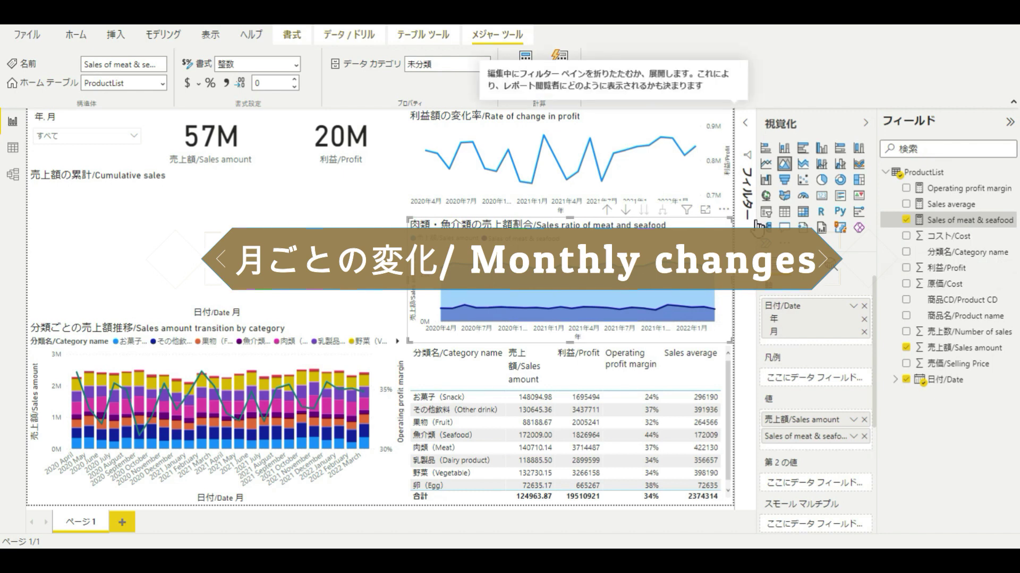
Create a month-over-month change (月ごとの変化) quick measure with 利益/Profit as base value, 日付/Date as date and 1 period, for the Rate of change in profit chart.
left_click(408, 198)
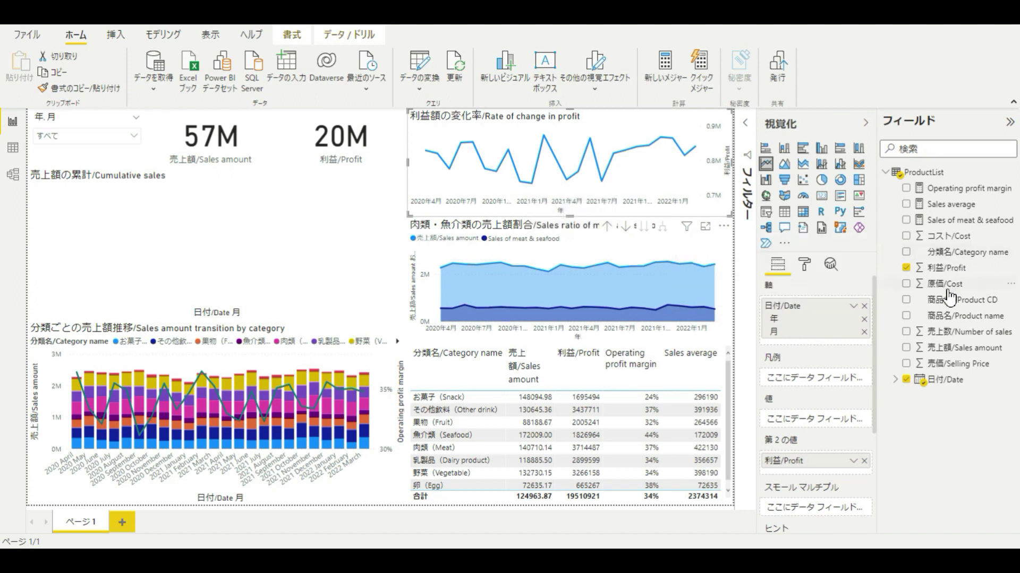
right_click(947, 276)
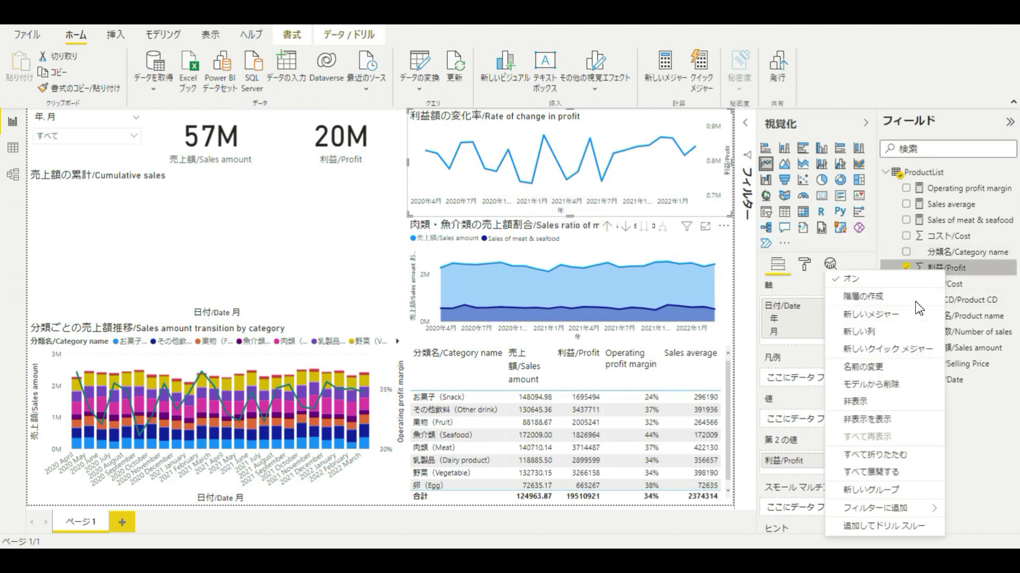
key("Escape")
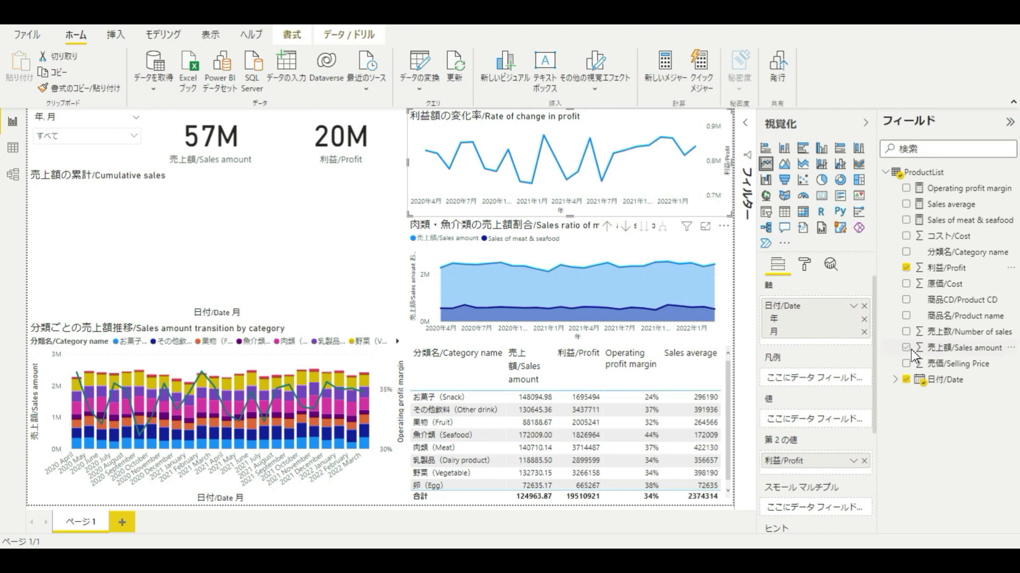
left_click(439, 101)
scroll(372, 183, "down", 1)
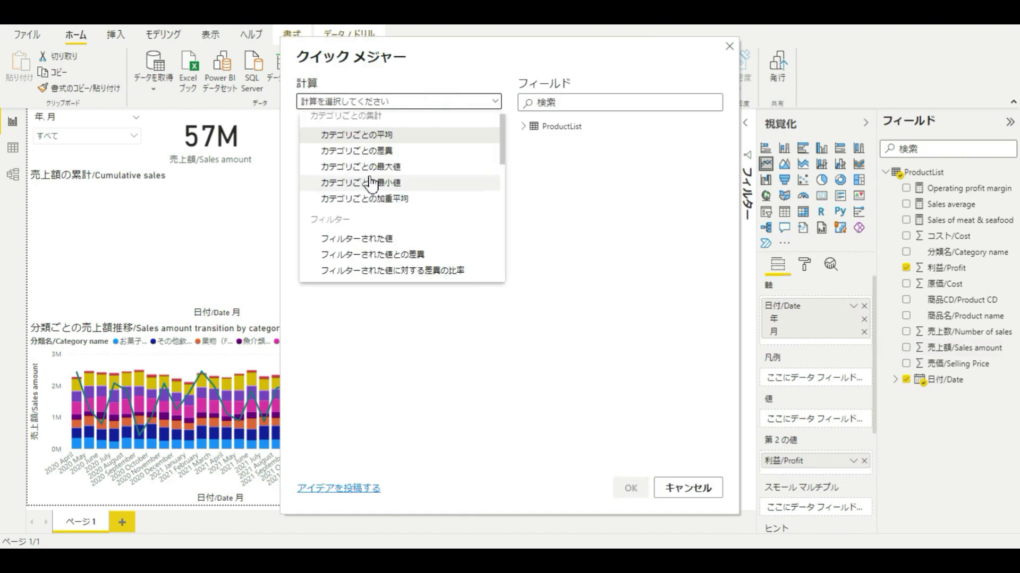
scroll(371, 184, "down", 3)
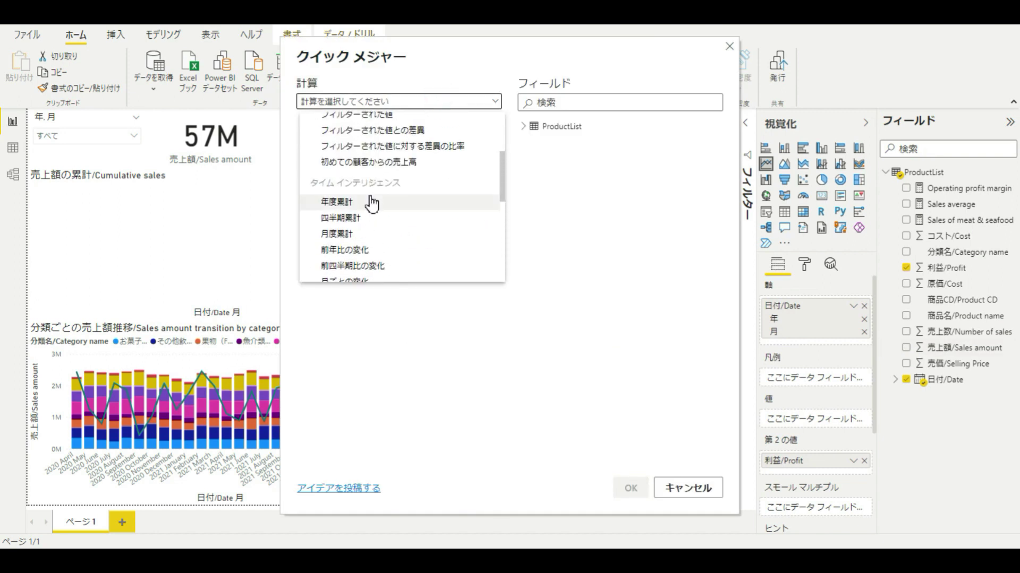
scroll(372, 204, "down", 2)
left_click(364, 214)
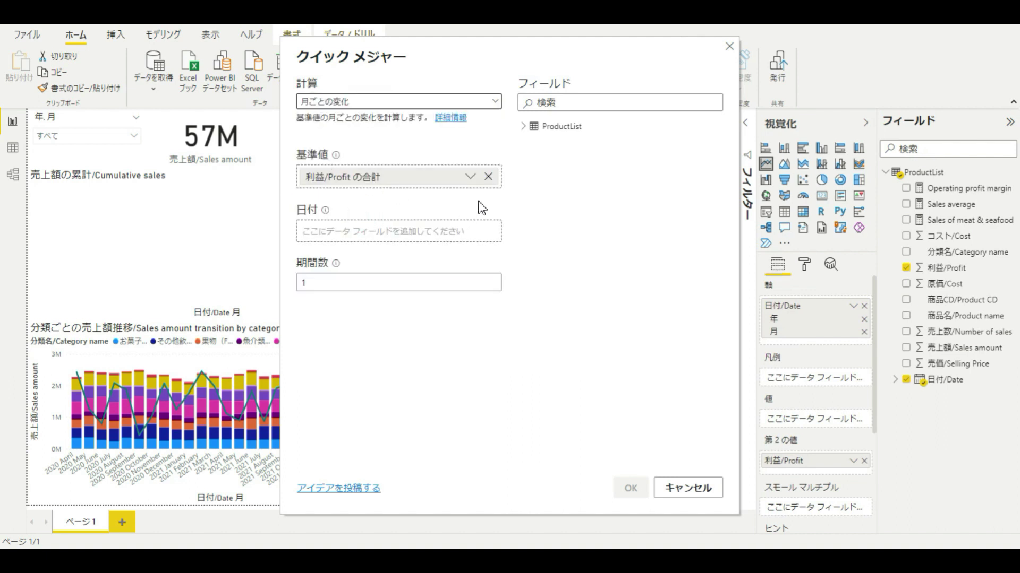
left_click(525, 126)
left_click_drag(574, 340, 351, 231)
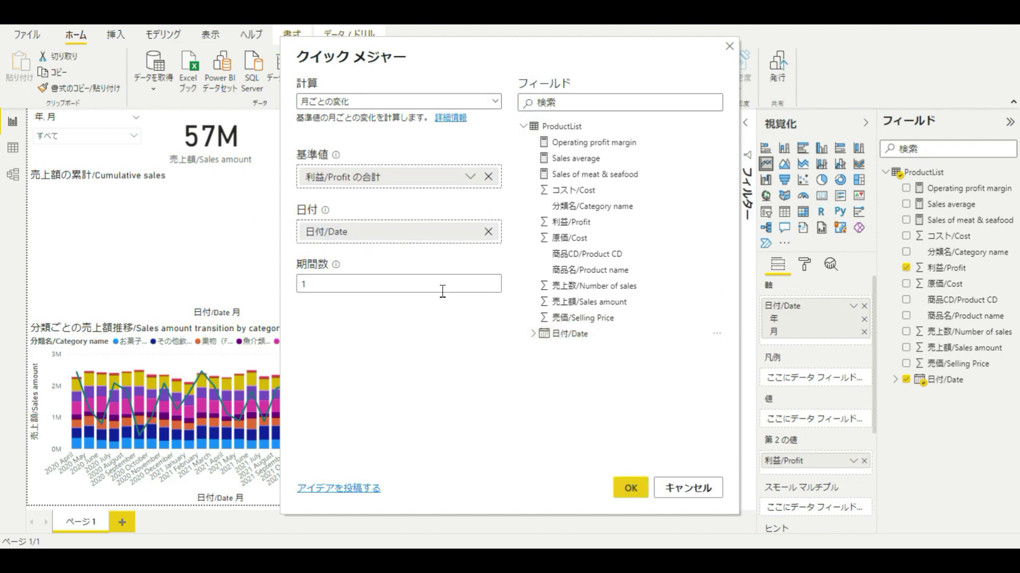
left_click(630, 487)
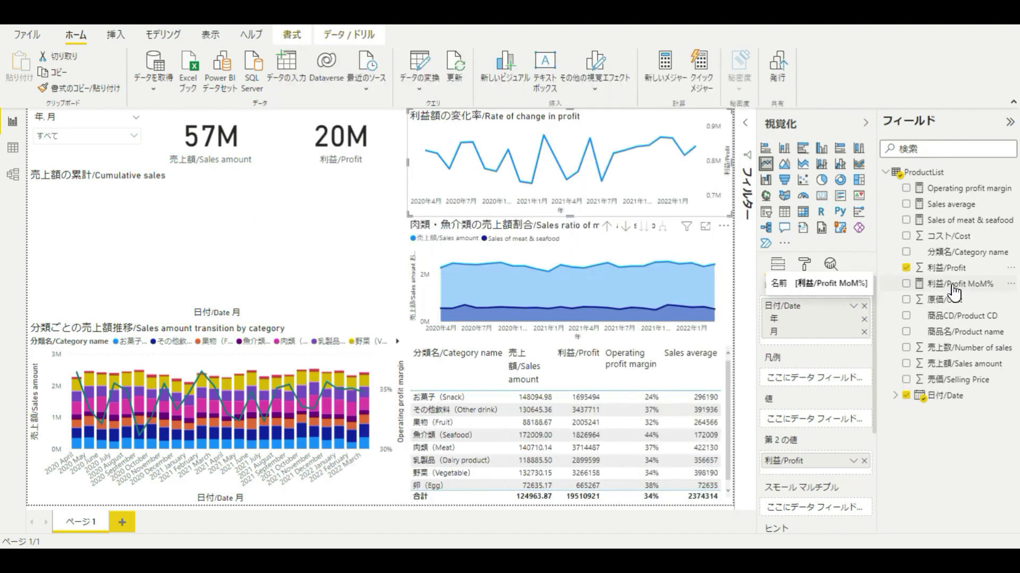
Add the month-over-month profit measure to the Rate of change in profit chart's values, and add a Y-axis constant line at 0.
left_click_drag(951, 283, 826, 422)
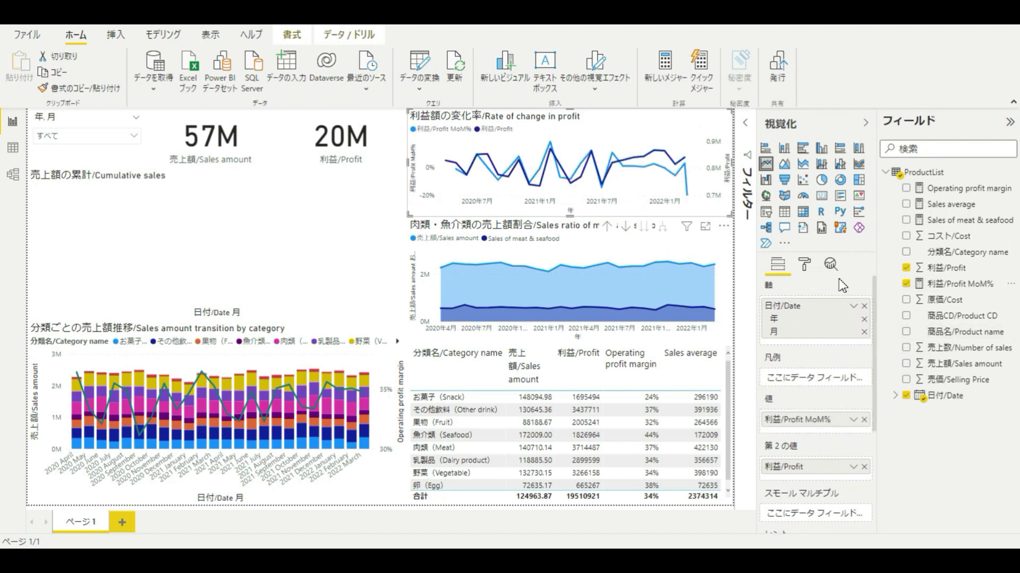
left_click(830, 264)
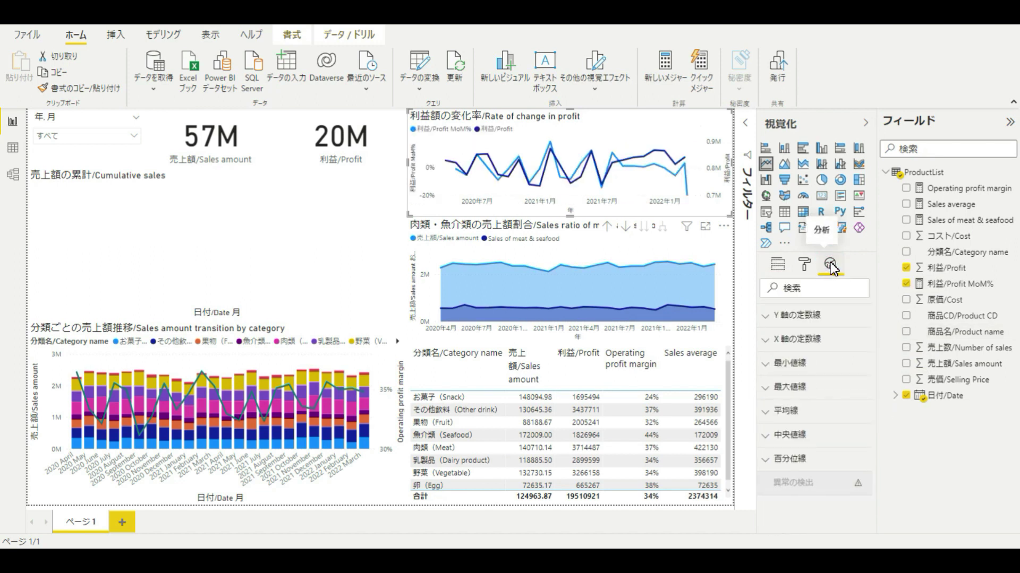
left_click(796, 318)
left_click(794, 349)
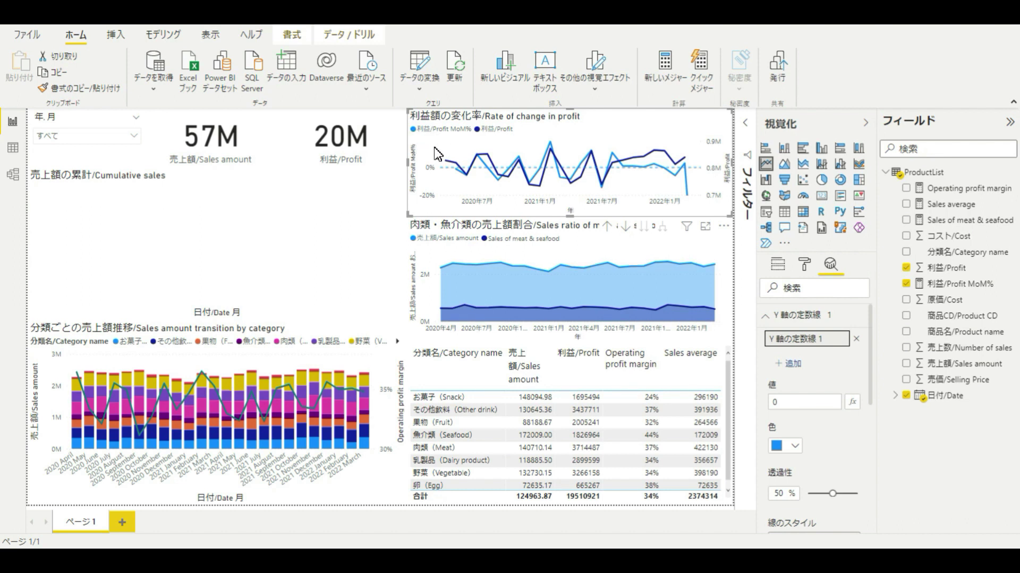
mouse_move(443, 154)
mouse_move(694, 203)
left_click(779, 266)
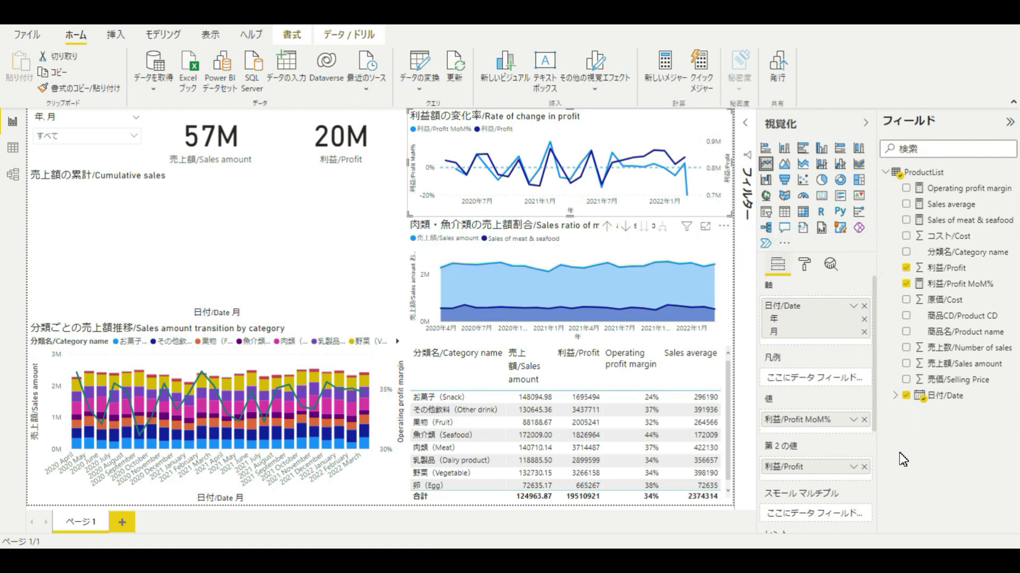
Create a year-to-date total (年度累計) quick measure of 売上額/Sales amount by 日付/Date and add it to the Cumulative sales chart's values.
right_click(948, 363)
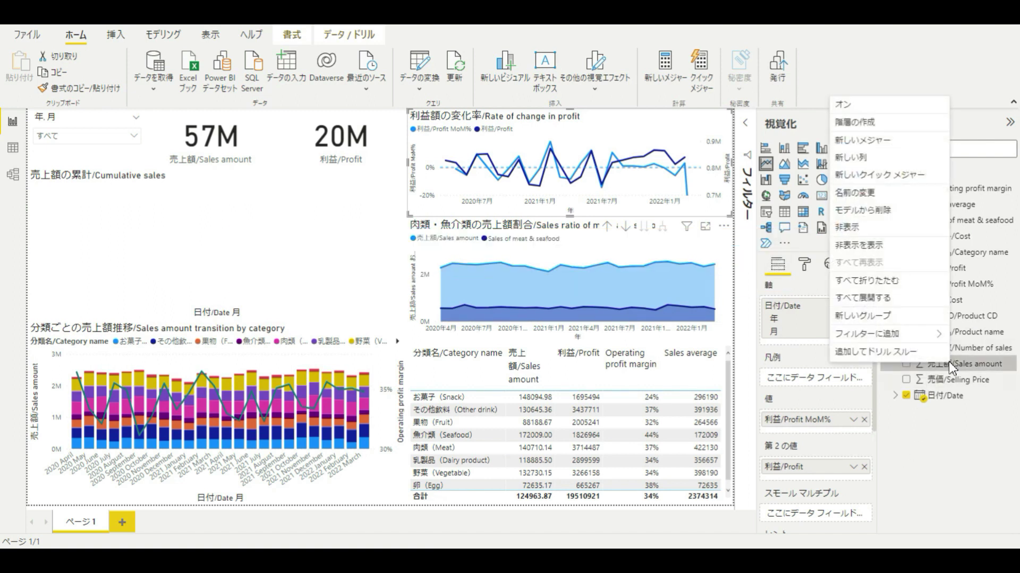
left_click(922, 174)
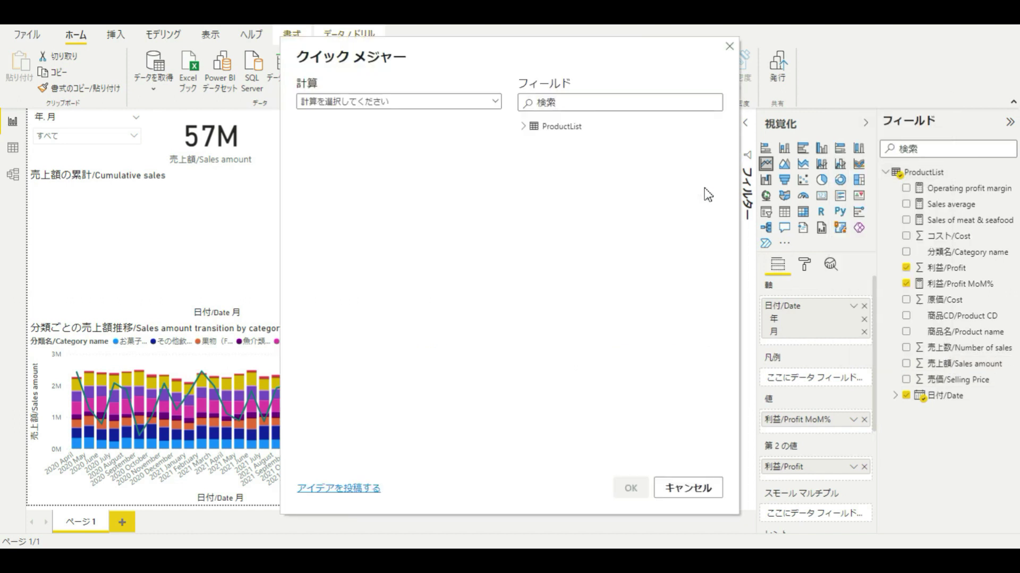
left_click(432, 103)
scroll(430, 166, "down", 5)
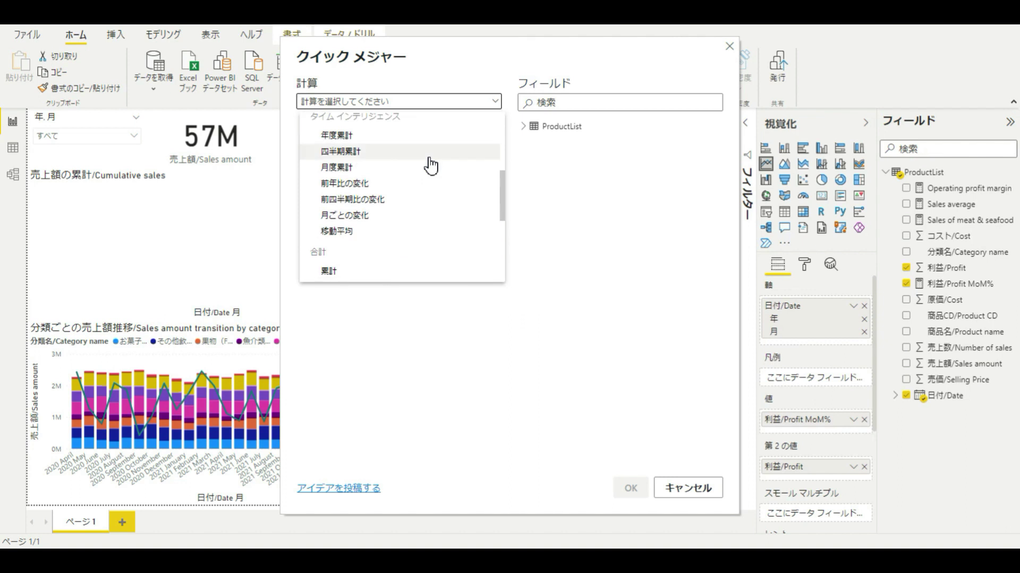
left_click(407, 137)
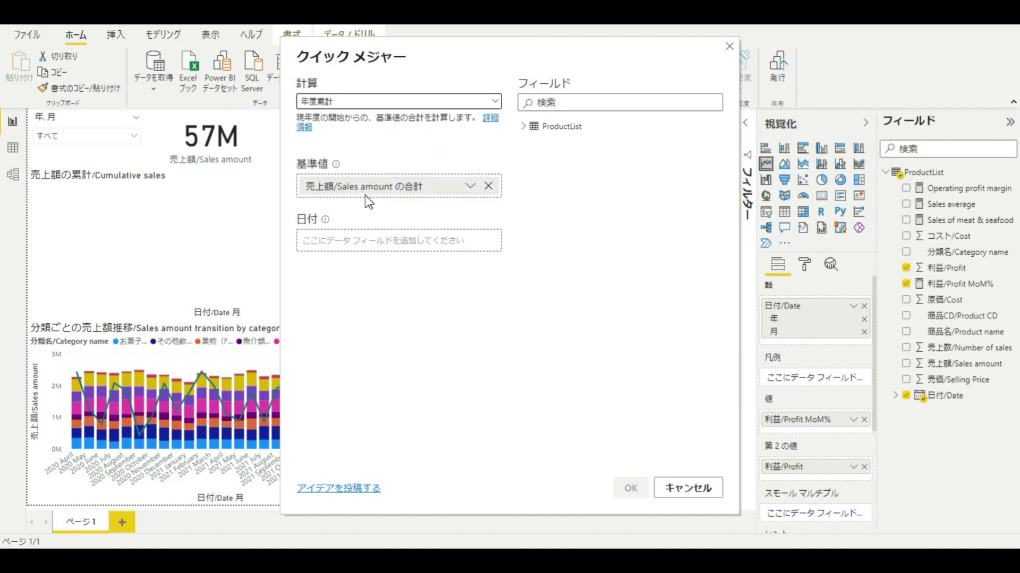
left_click(523, 126)
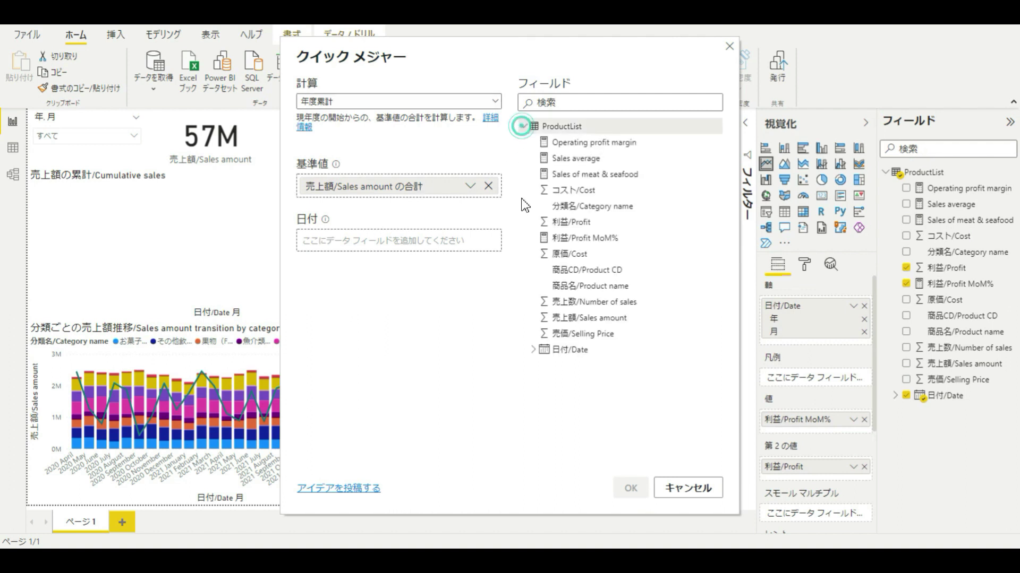
left_click_drag(563, 349, 393, 234)
left_click(630, 486)
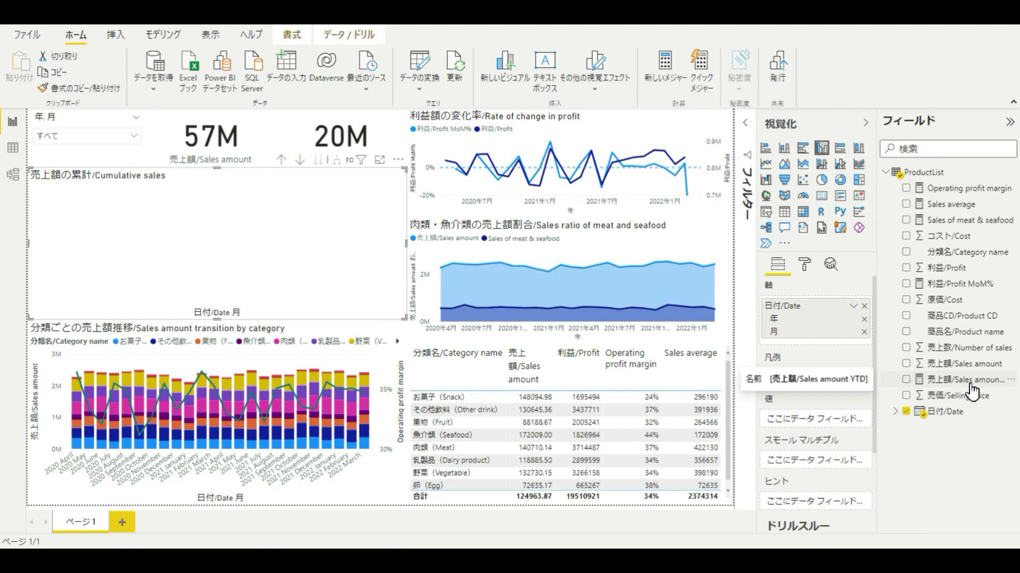
left_click_drag(972, 392, 849, 425)
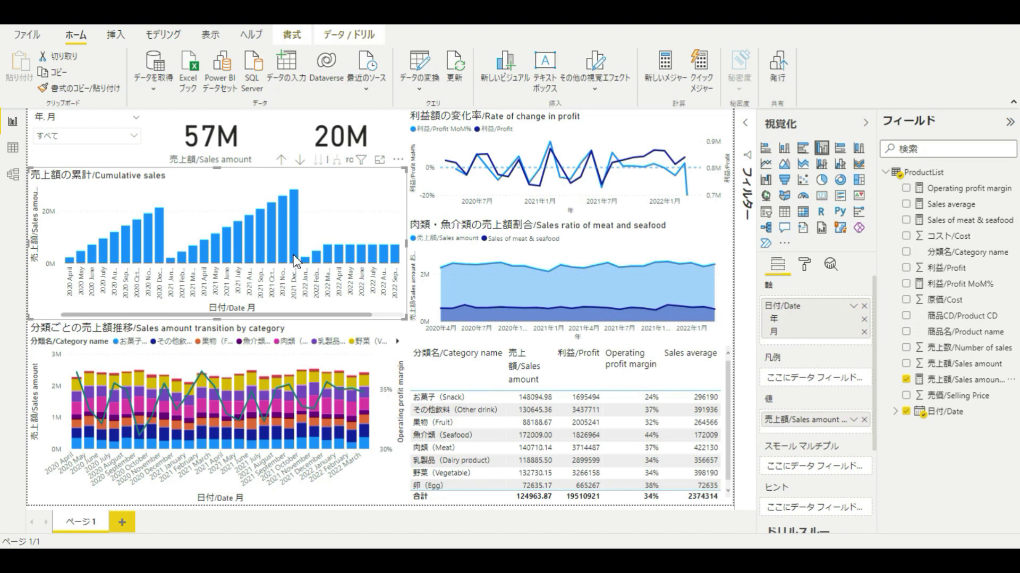
mouse_move(299, 261)
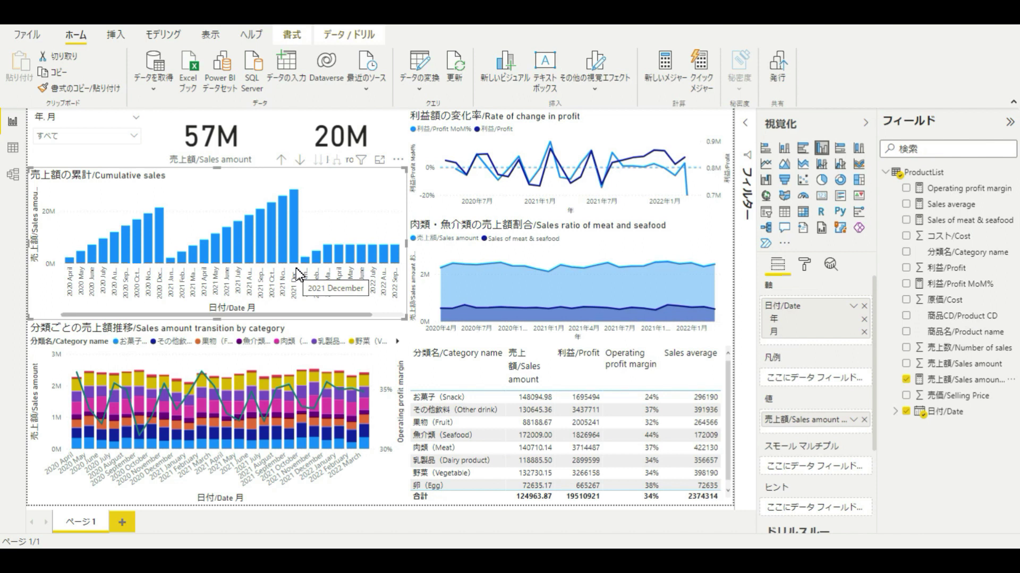
Add "3/31" as the year-end date argument of TOTALYTD in the year-to-date sales measure's formula and apply it.
left_click(919, 380)
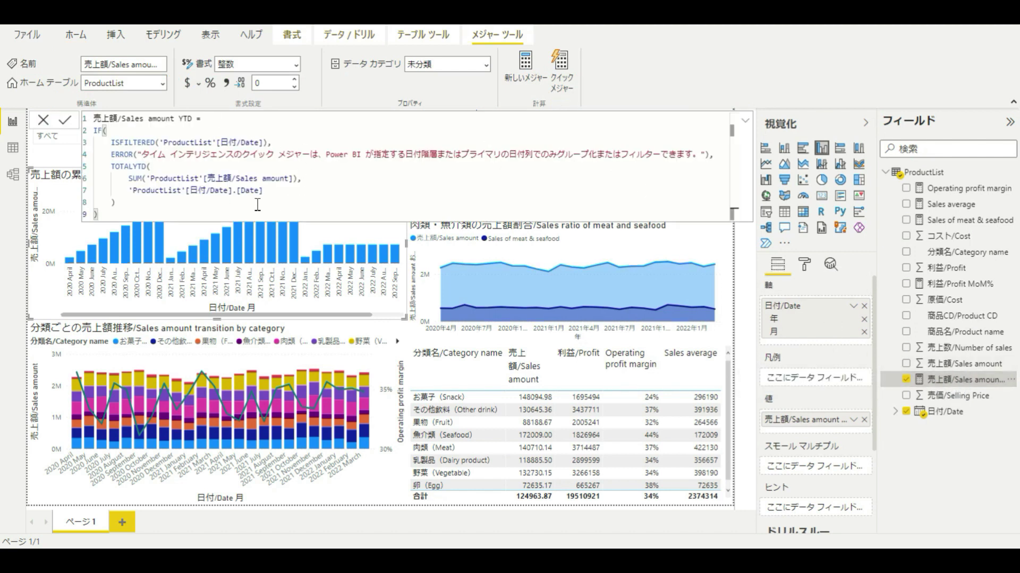
left_click(284, 194)
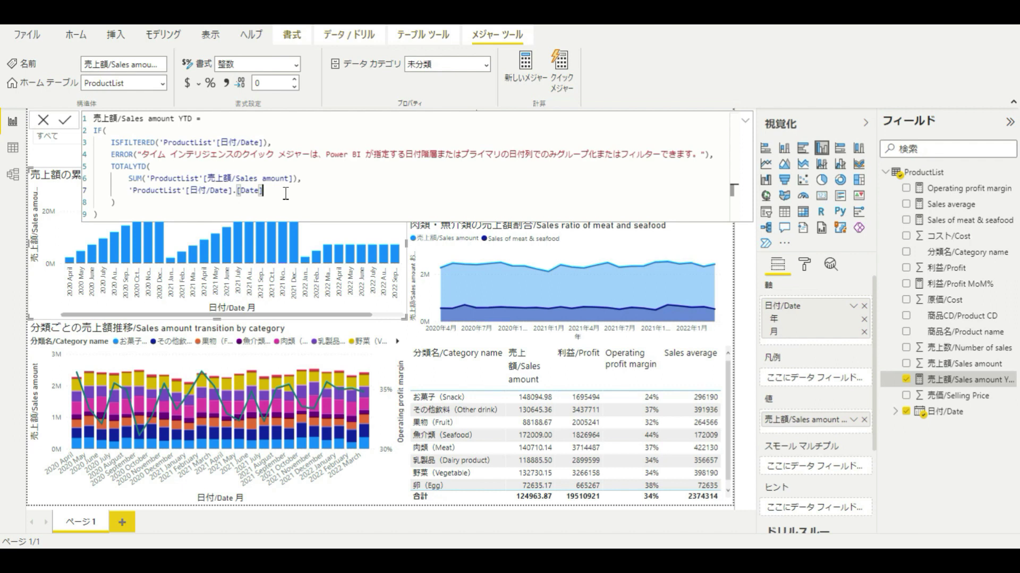
type(",")
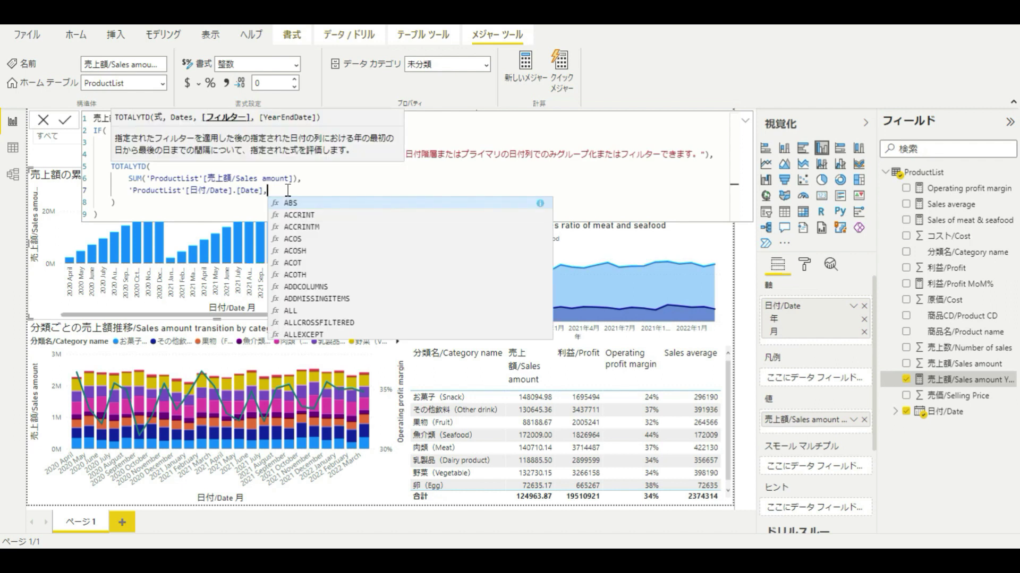
type("\"3")
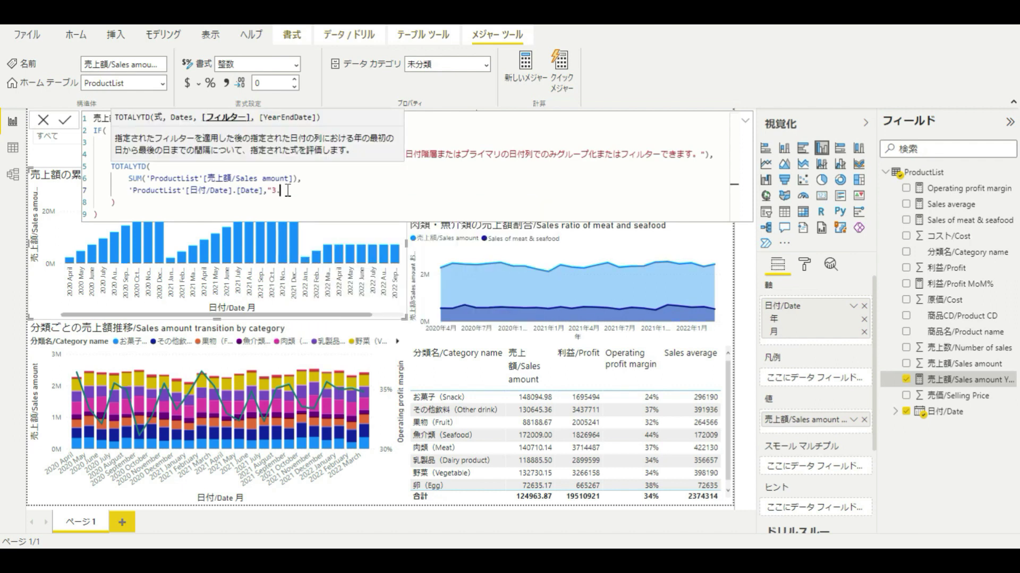
type(".")
key("BackSpace")
type("/31")
left_click(306, 196)
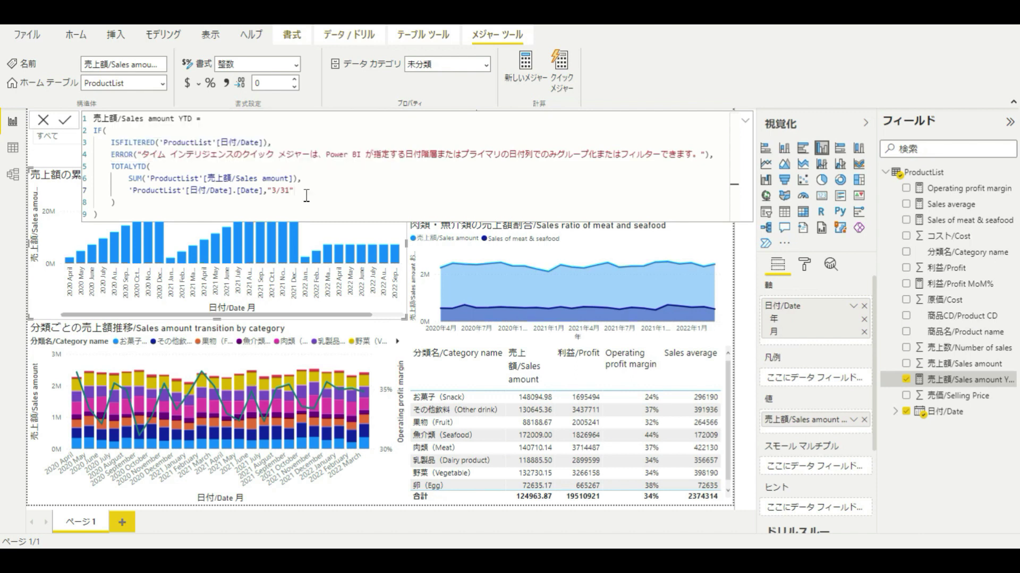
key("Return")
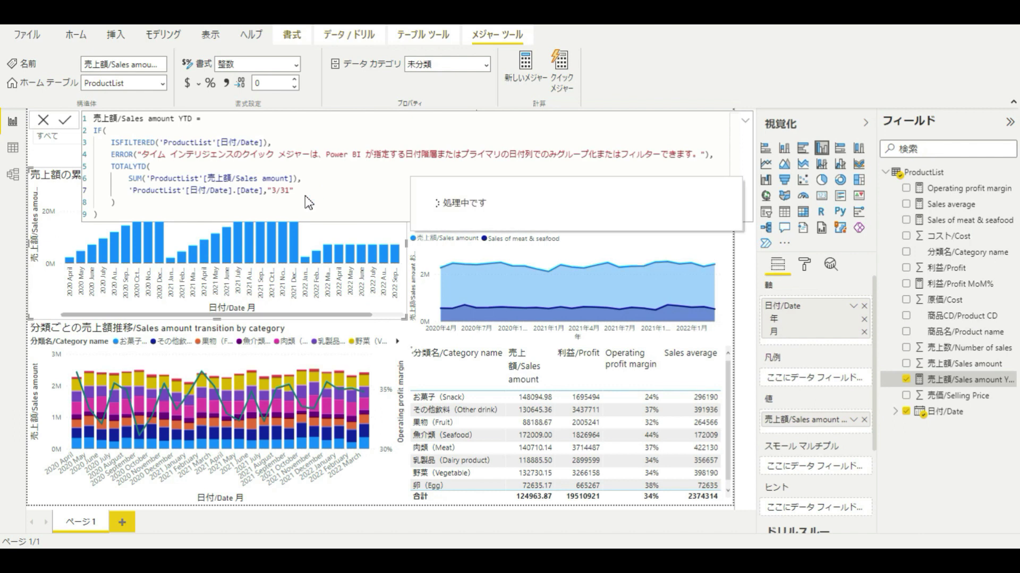
left_click(49, 121)
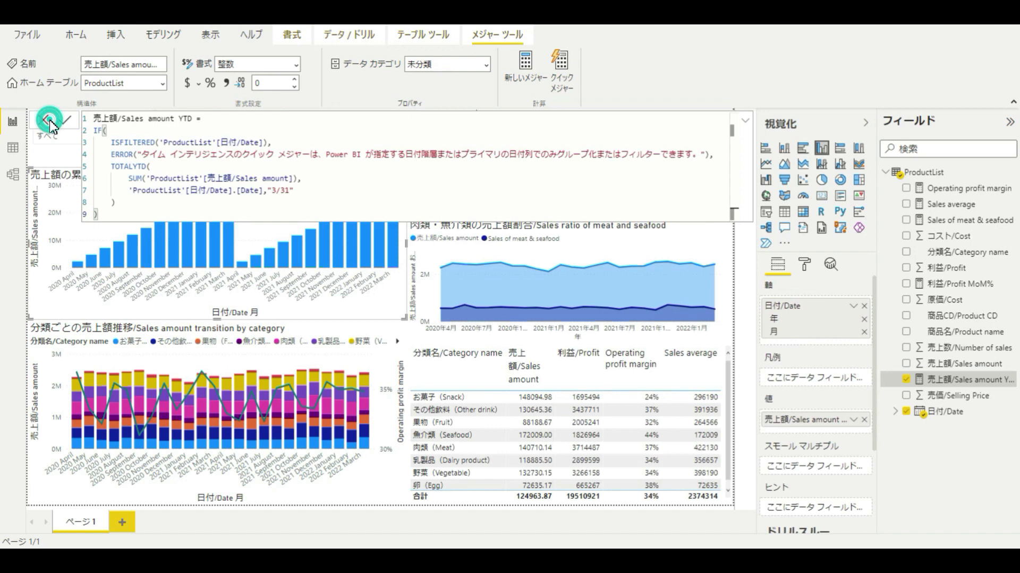